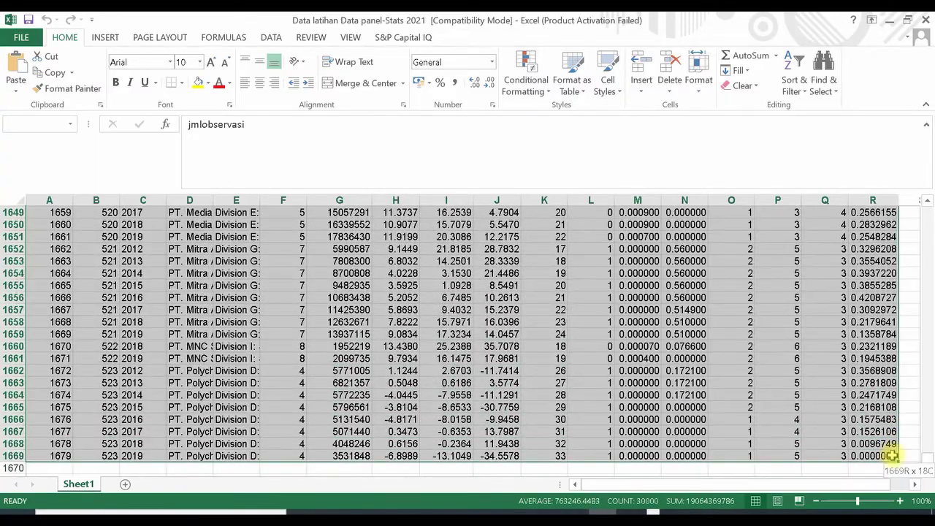
- Copy the selected panel data range and paste it into Stata's Data Editor, using the first row as variable names
{"action": "key", "text": "ctrl+c"}
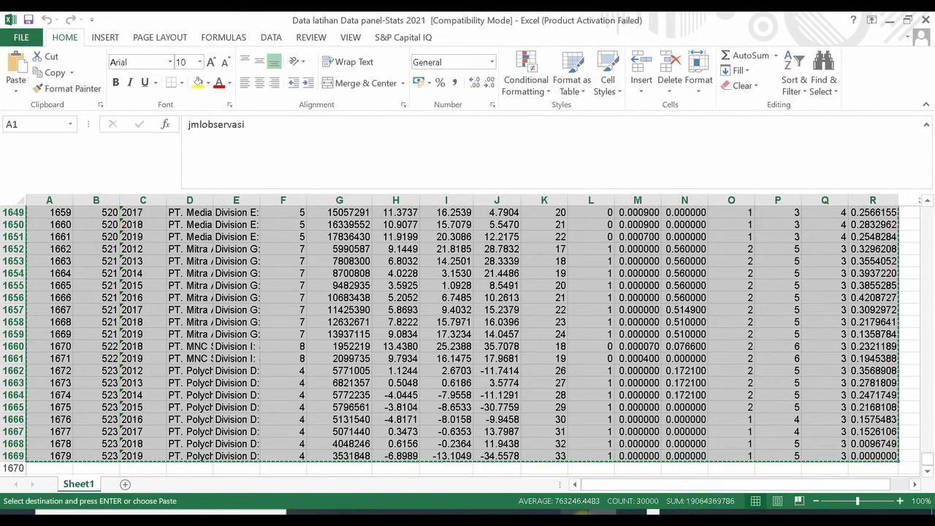
{"action": "left_click", "coordinate": [577, 512]}
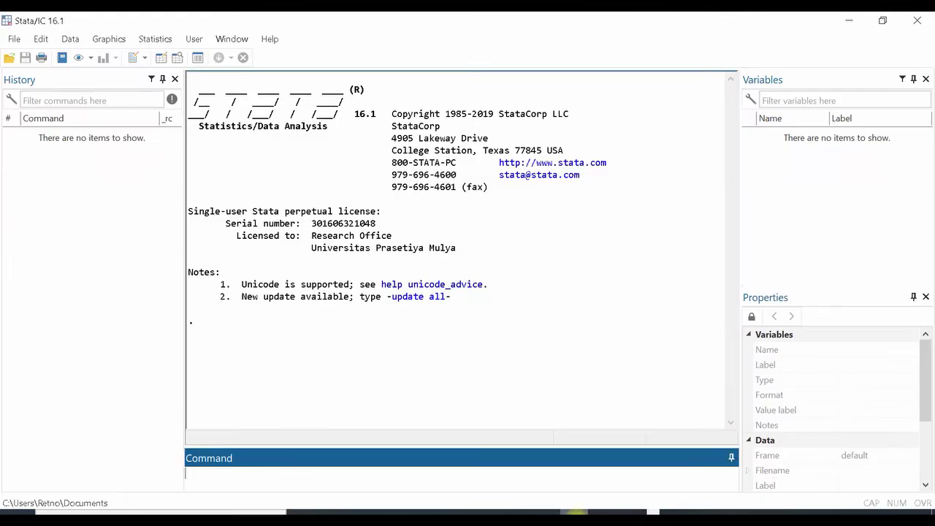
{"action": "left_click", "coordinate": [160, 60]}
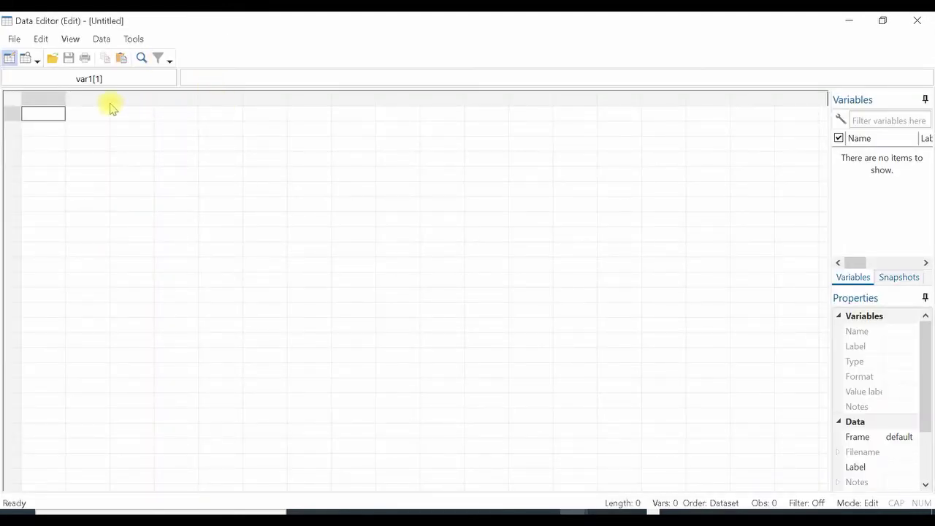
{"action": "key", "text": "ctrl+v"}
{"action": "left_click", "coordinate": [349, 324]}
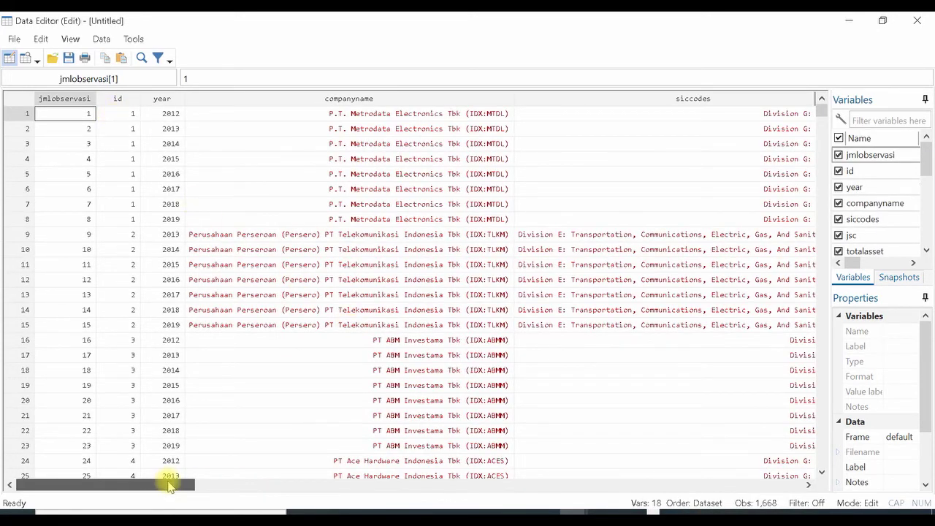
- Review the pasted totalasset, roa and roe columns, and generate the variable size as the natural log of totalasset with gen size= ln( totalasset)
{"action": "left_click_drag", "start_coordinate": [167, 482], "coordinate": [338, 488]}
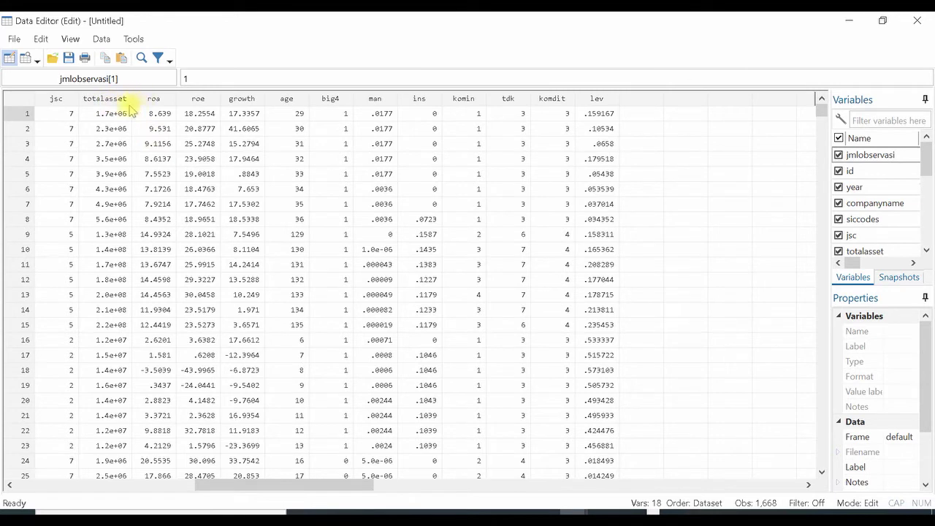
{"action": "left_click", "coordinate": [110, 117]}
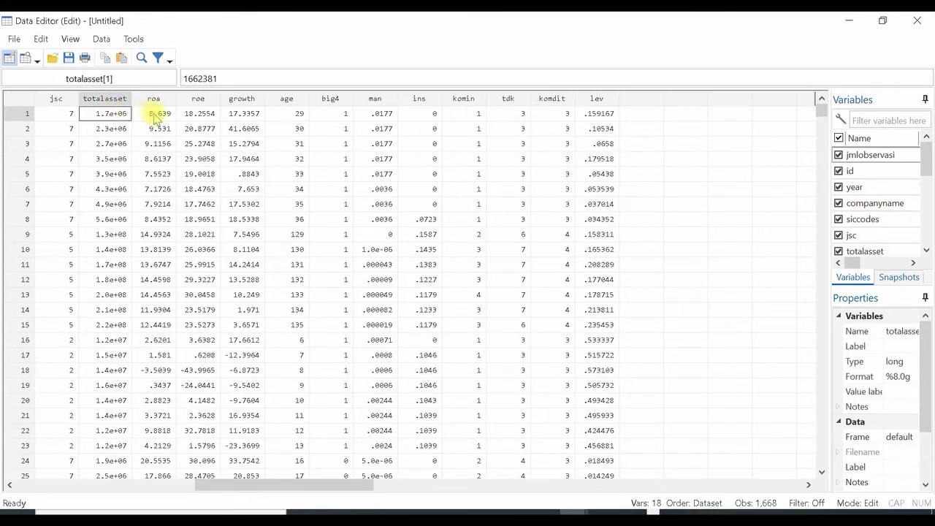
{"action": "left_click", "coordinate": [159, 117]}
{"action": "left_click", "coordinate": [213, 117]}
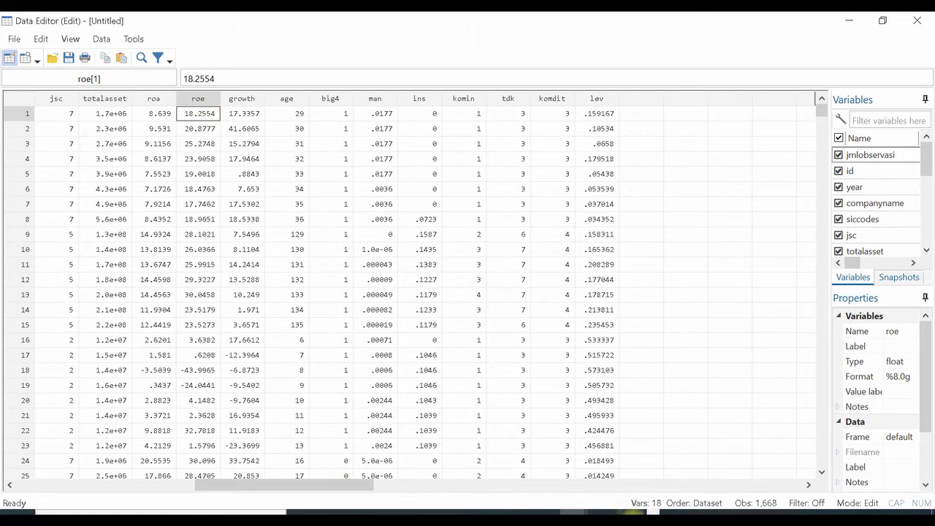
{"action": "left_click", "coordinate": [574, 511]}
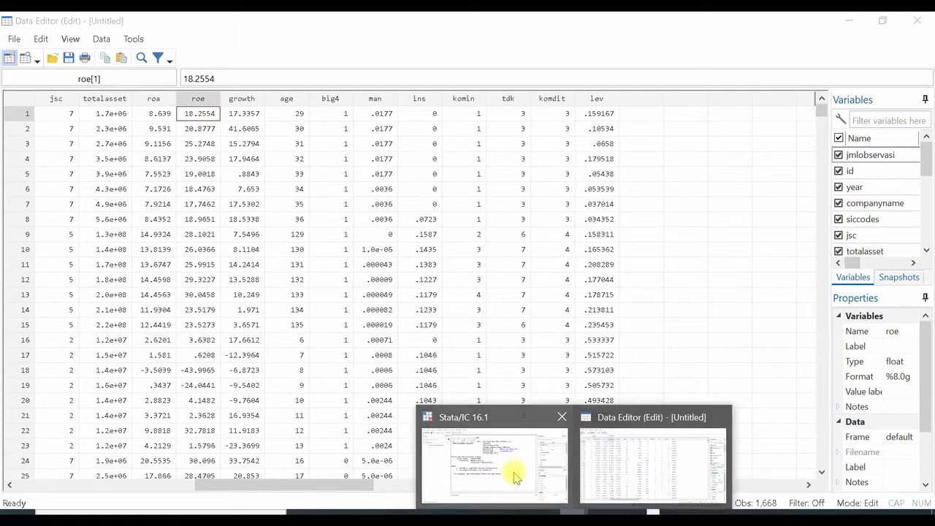
{"action": "left_click", "coordinate": [515, 476]}
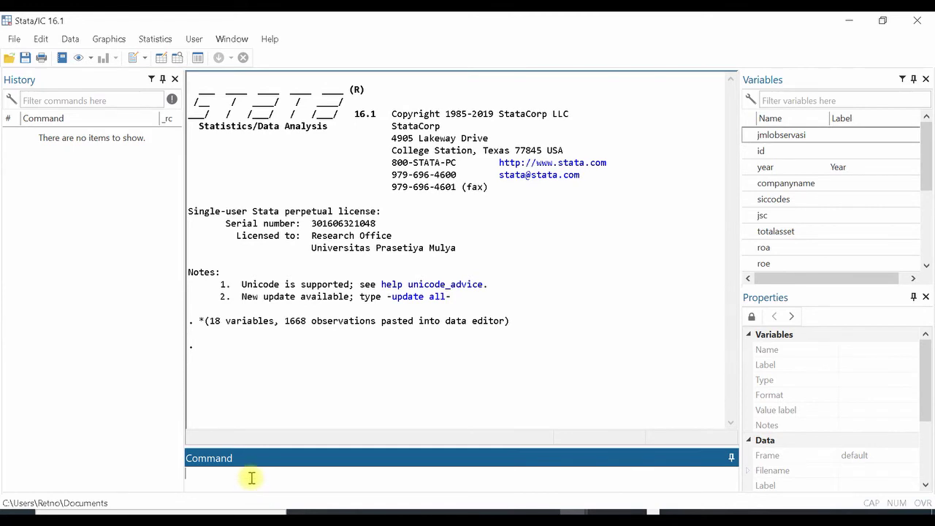
{"action": "type", "text": "ge"}
{"action": "type", "text": "n size= ln("}
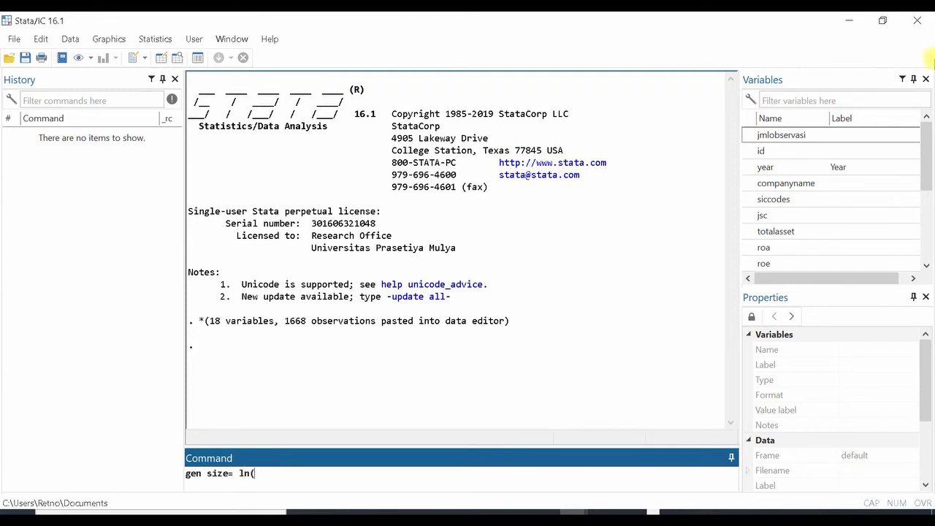
{"action": "double_click", "coordinate": [748, 232]}
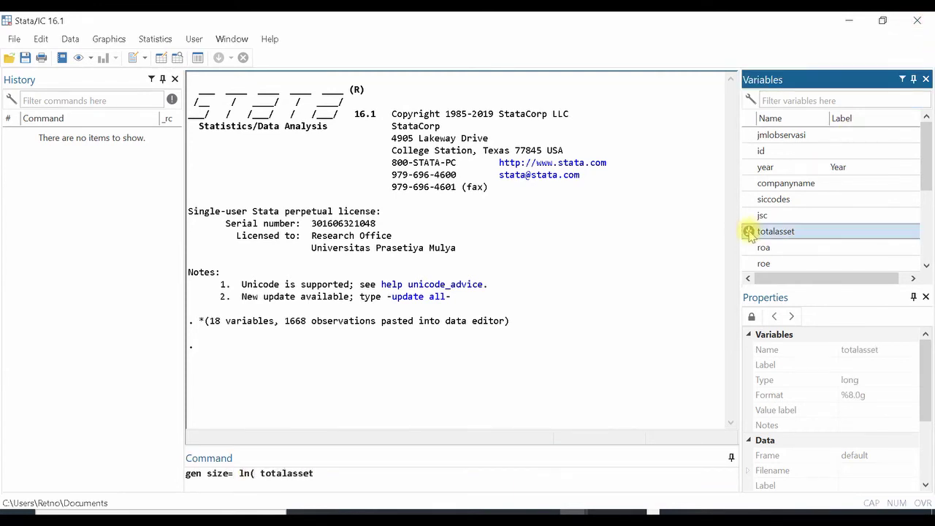
{"action": "type", "text": ")"}
{"action": "key", "text": "Return"}
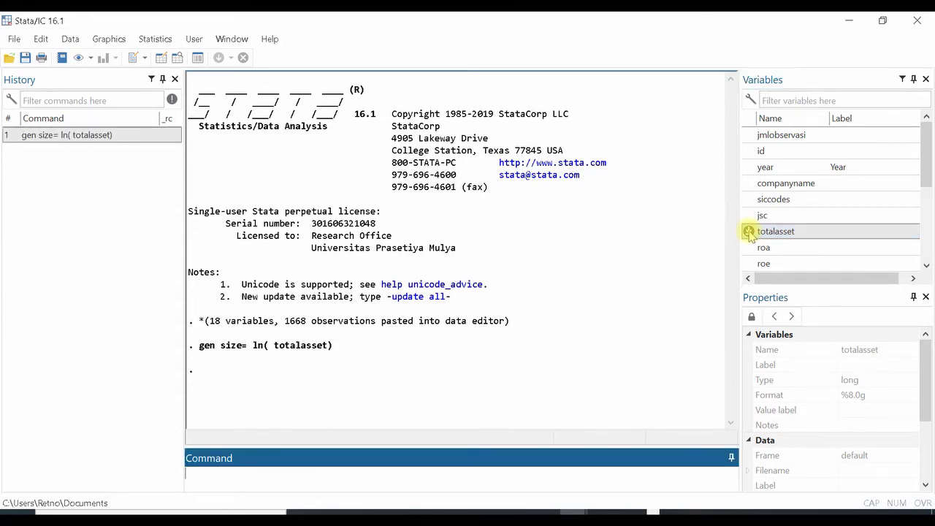
- Inspect the new size column in the Data Editor and return to the main Stata window
{"action": "left_click", "coordinate": [160, 59]}
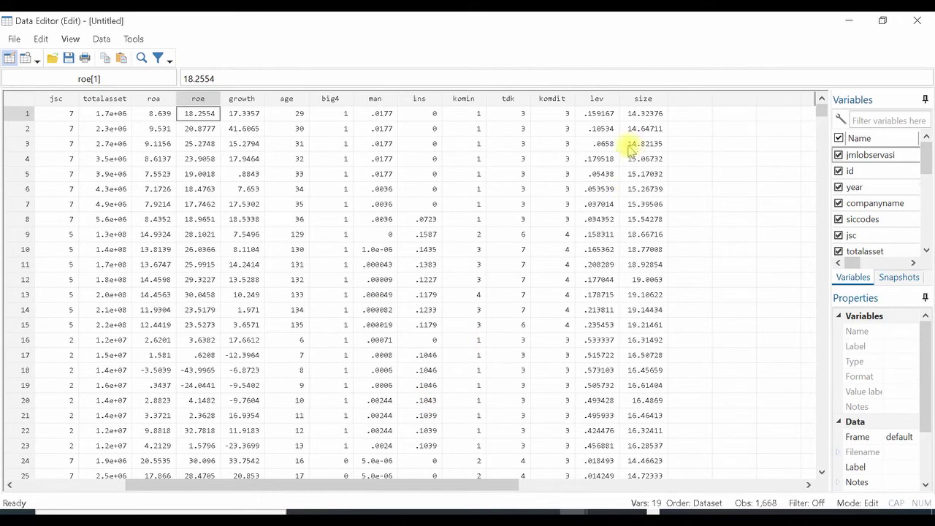
{"action": "mouse_move", "coordinate": [571, 511]}
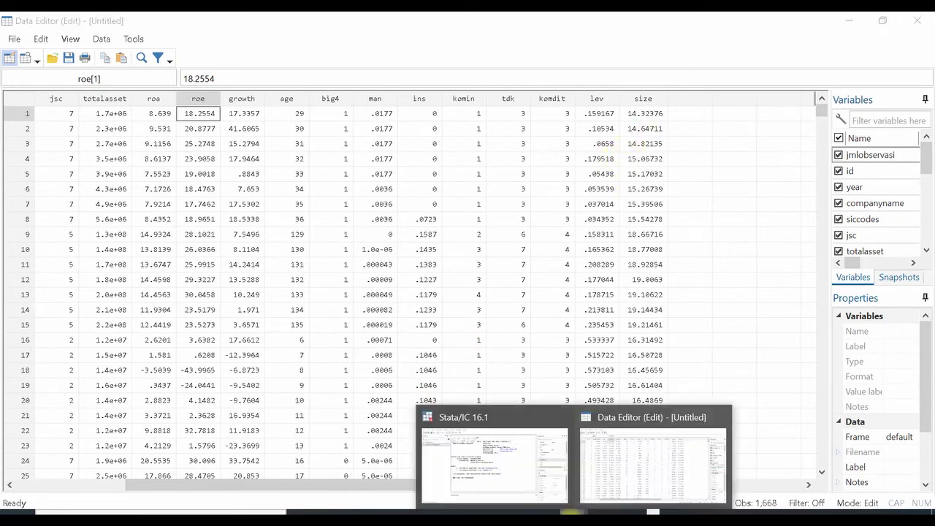
{"action": "left_click", "coordinate": [513, 472]}
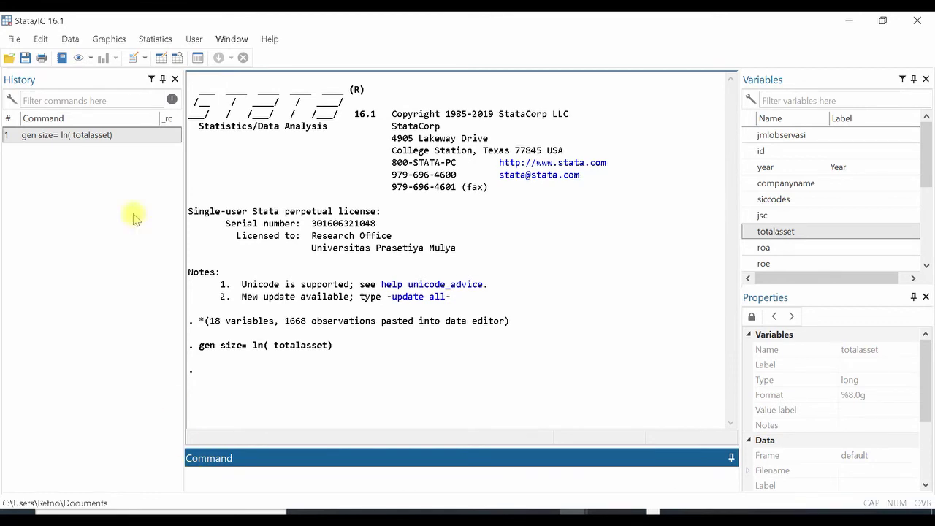
- Check the id and year columns in the Data Editor and declare the dataset as panel data with xtset id year
{"action": "left_click", "coordinate": [161, 58]}
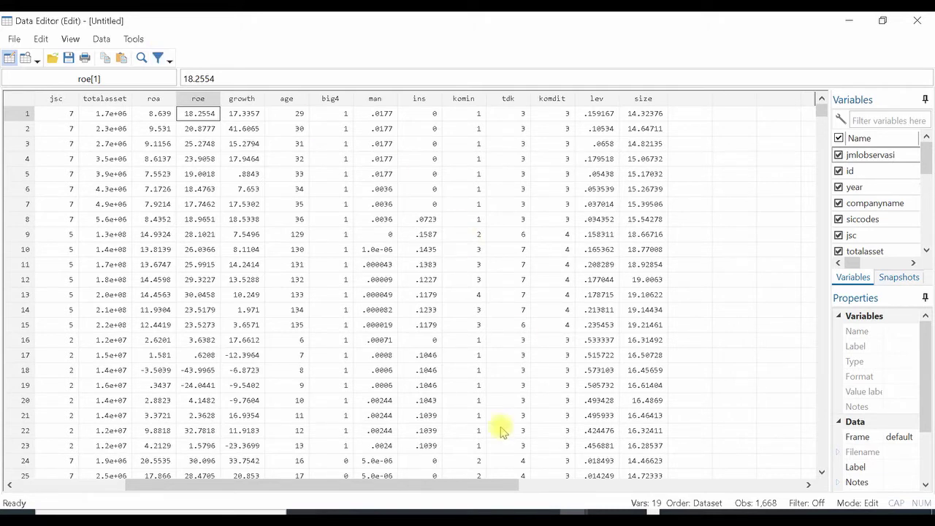
{"action": "left_click_drag", "start_coordinate": [424, 485], "coordinate": [243, 482]}
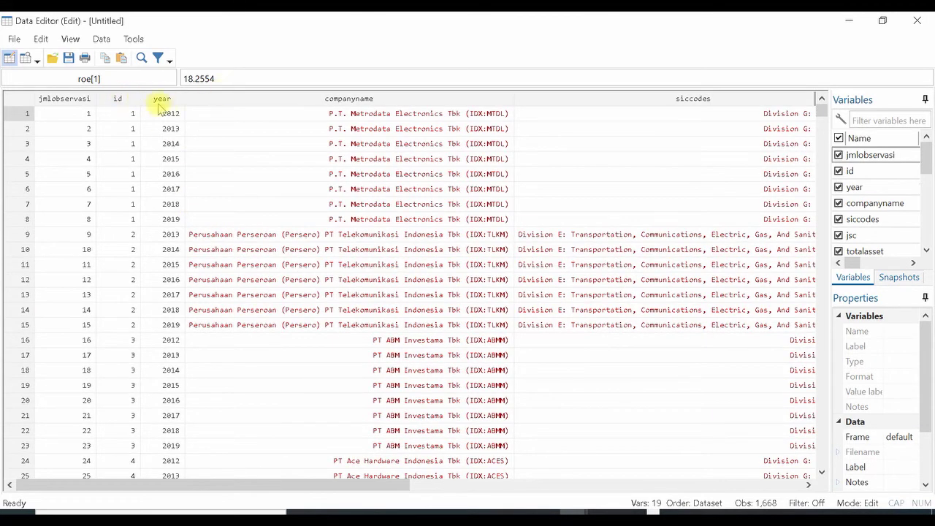
{"action": "mouse_move", "coordinate": [572, 514]}
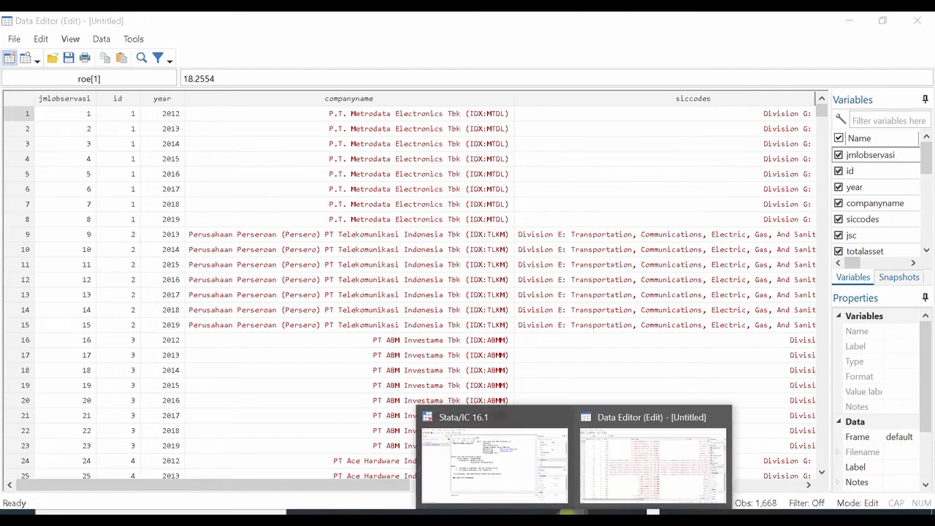
{"action": "left_click", "coordinate": [507, 475]}
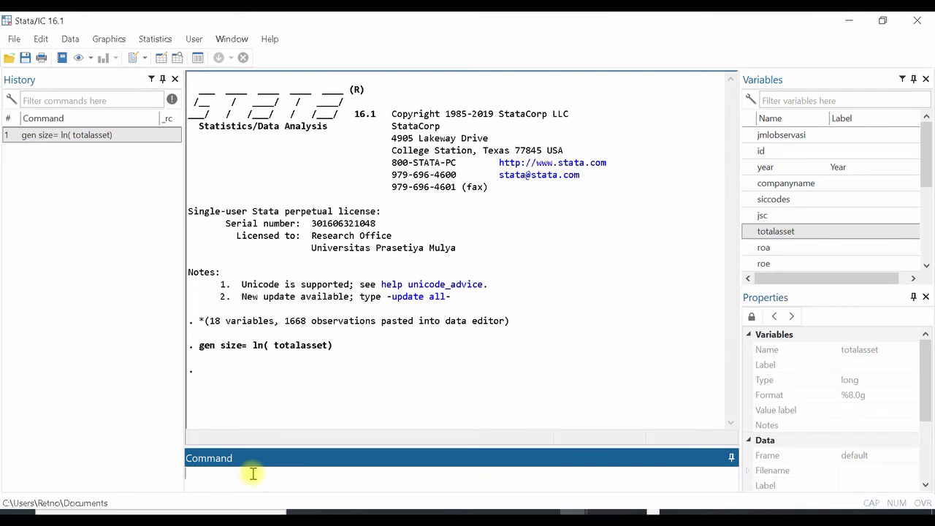
{"action": "type", "text": "xtset id year"}
{"action": "key", "text": "Return"}
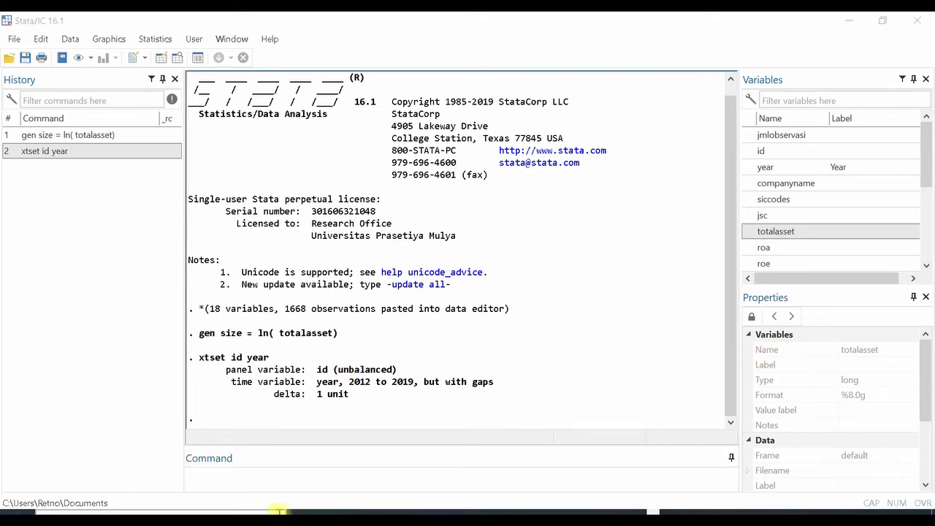
- Run a pooled OLS regression of leverage with reg lev big4 komin komdit tdk size roa
{"action": "left_click", "coordinate": [252, 473]}
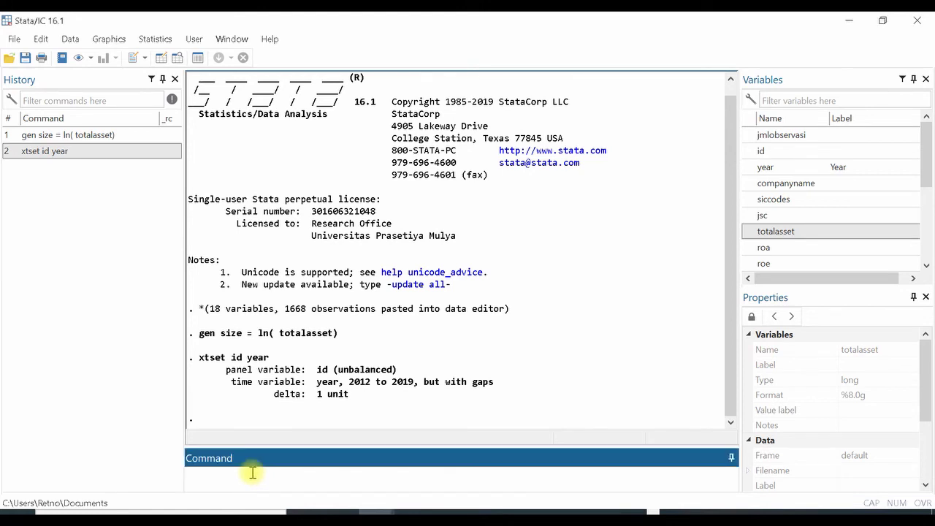
{"action": "type", "text": "reg lev"}
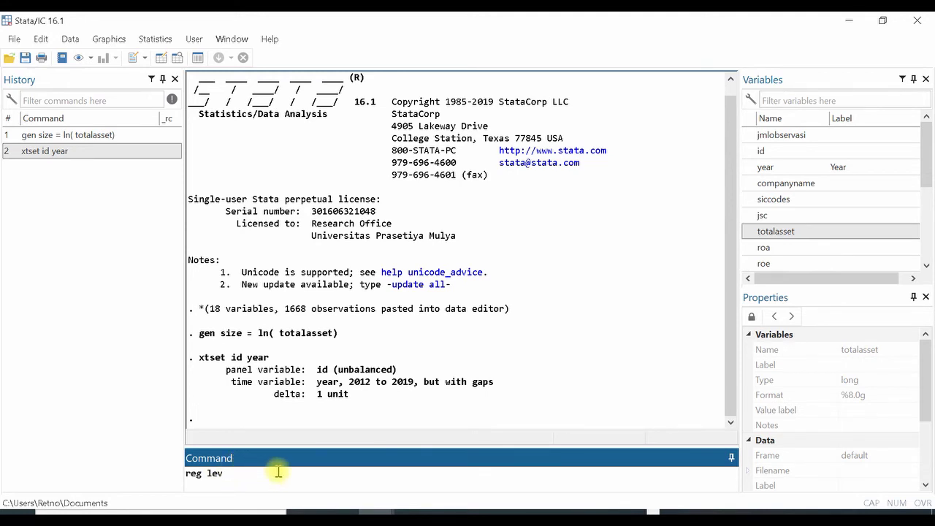
{"action": "type", "text": "big4 ko"}
{"action": "type", "text": "min komdit tdk size roa"}
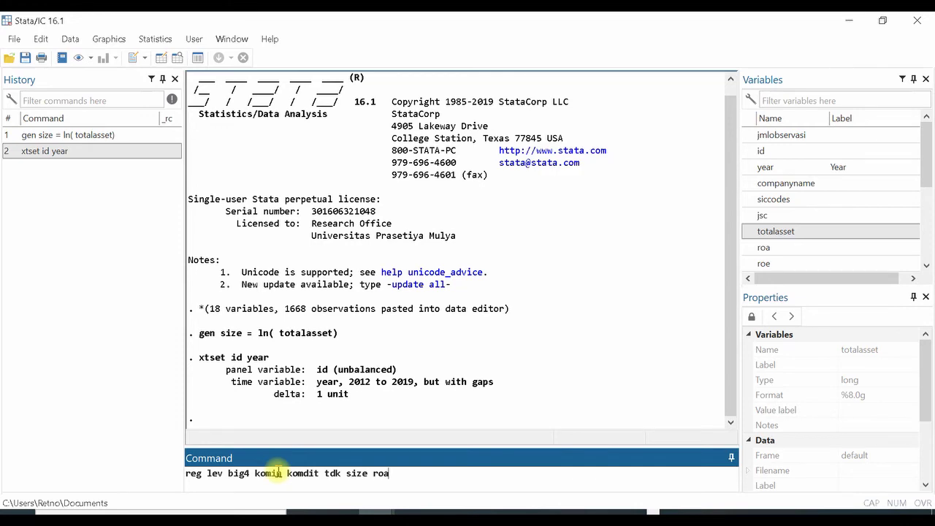
{"action": "key", "text": "Return"}
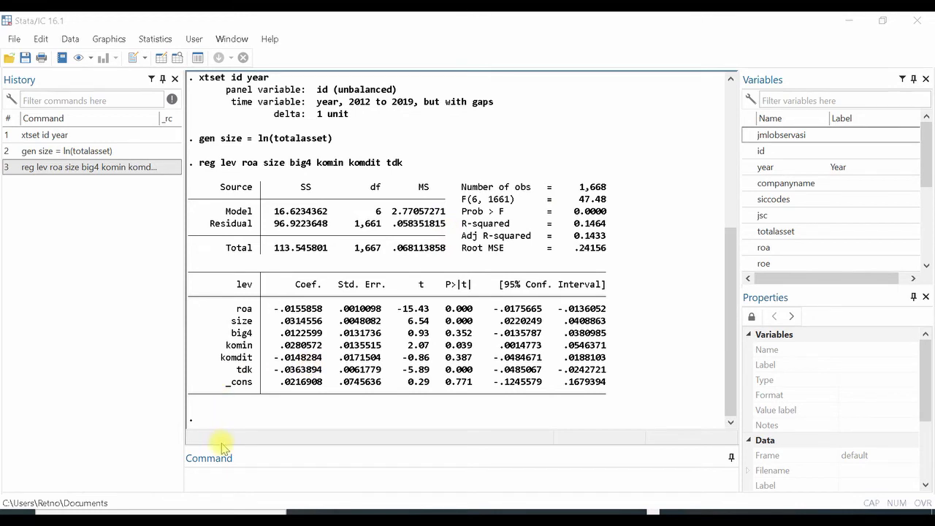
- Reuse the earlier regression command to run the fixed-effects model xtreg lev roa size big4 komin komdit tdk, fe
{"action": "left_click", "coordinate": [196, 476]}
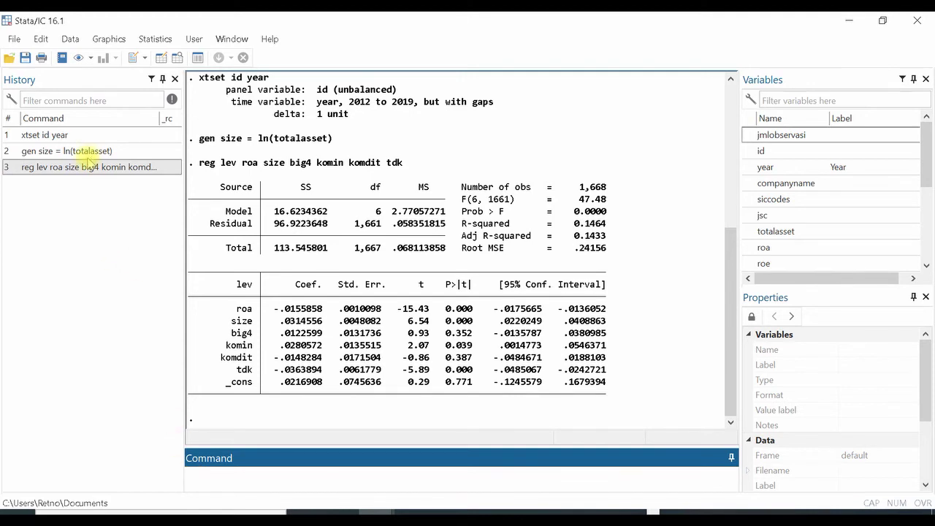
{"action": "left_click", "coordinate": [88, 166]}
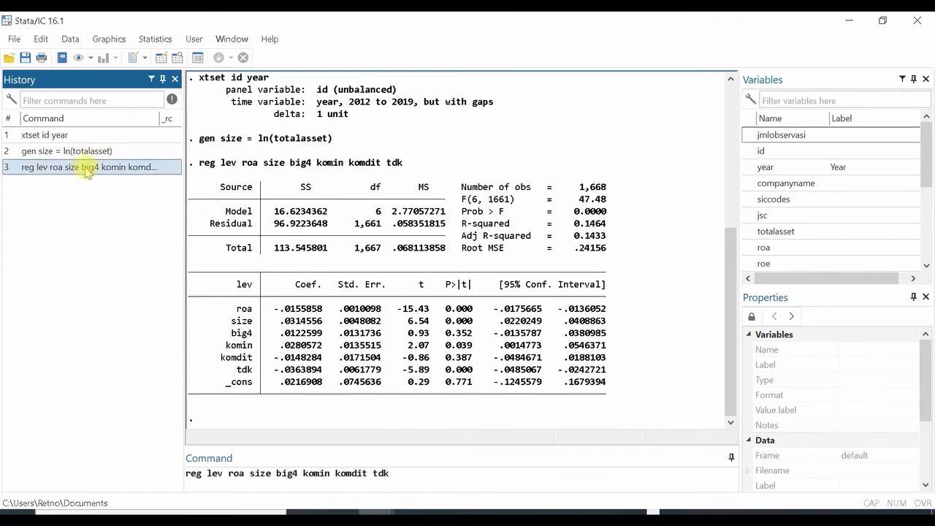
{"action": "left_click", "coordinate": [189, 476]}
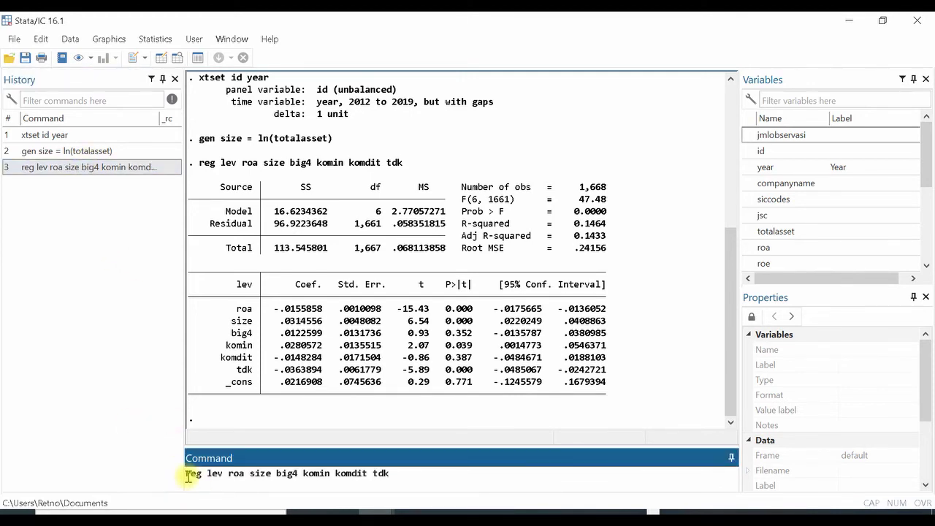
{"action": "type", "text": "xt"}
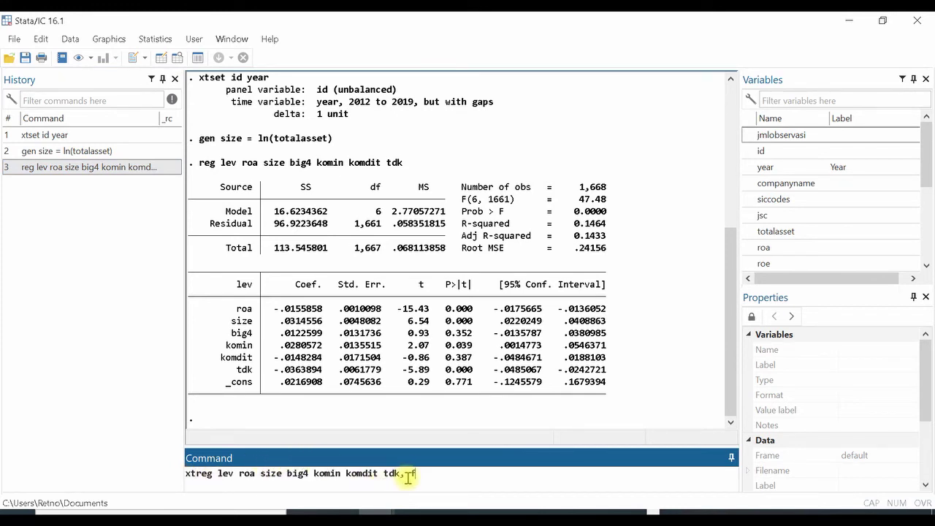
{"action": "type", "text": ", fe"}
{"action": "key", "text": "Return"}
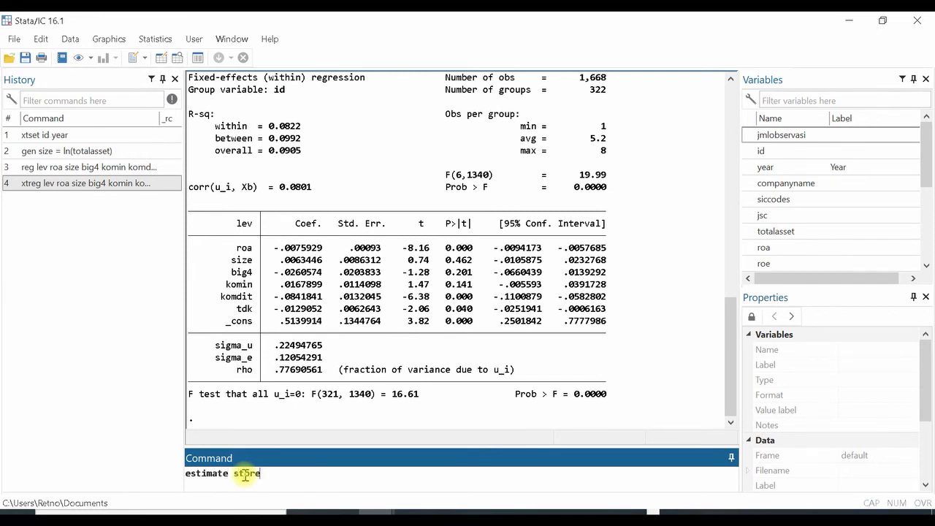
- Store the fixed-effects results with estimate store fe, and review the variable list and the regression output
{"action": "key", "text": "Return"}
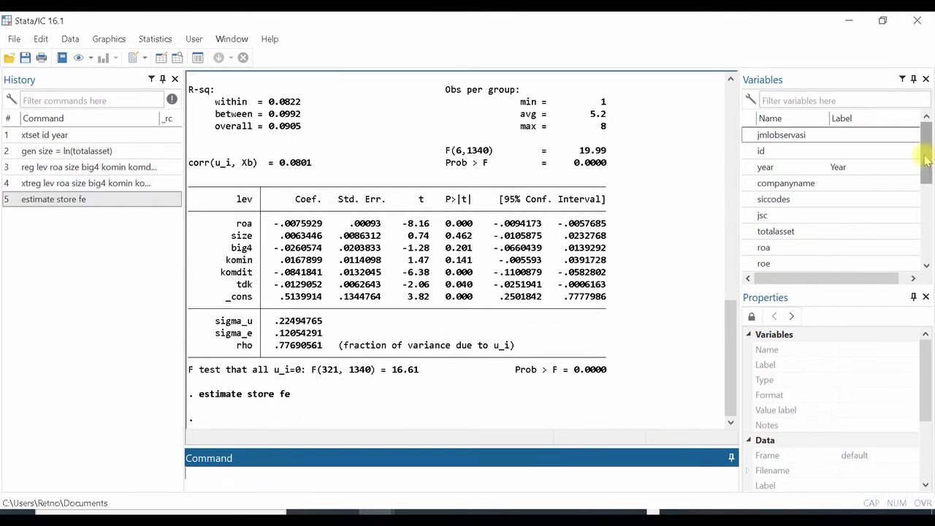
{"action": "left_click_drag", "start_coordinate": [927, 161], "coordinate": [922, 301]}
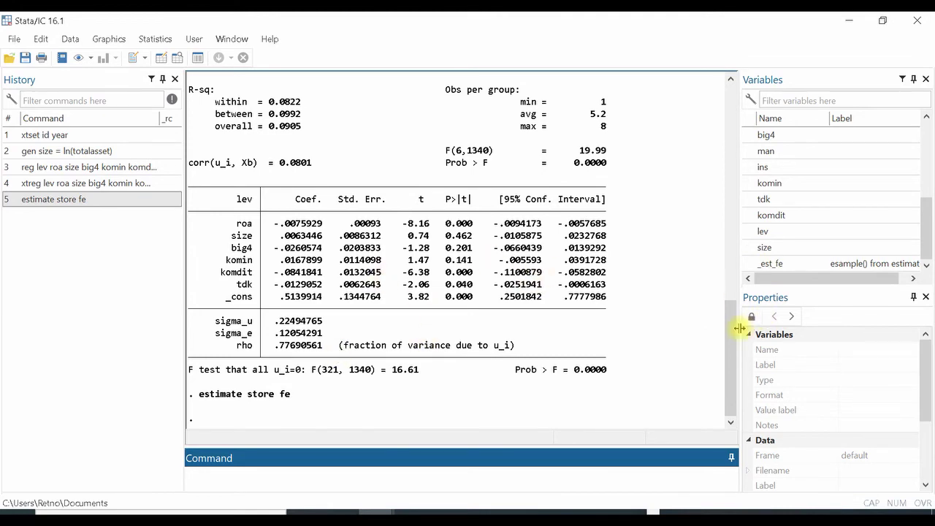
{"action": "left_click_drag", "start_coordinate": [730, 335], "coordinate": [730, 299]}
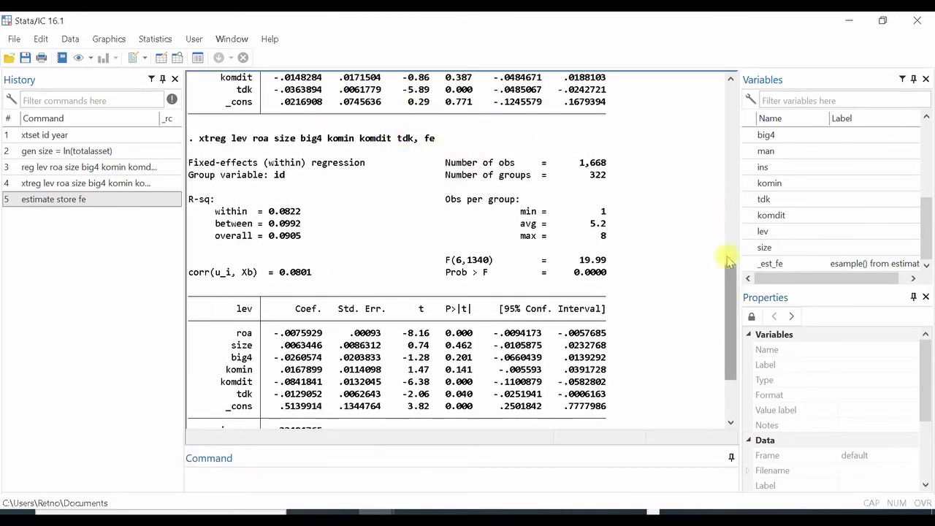
{"action": "left_click_drag", "start_coordinate": [733, 268], "coordinate": [731, 307]}
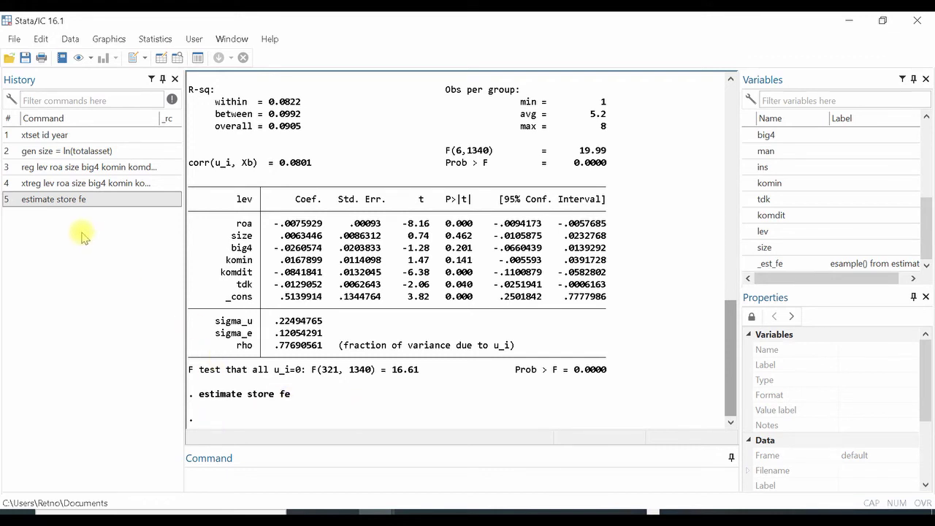
- Reuse the fixed-effects command to run the random-effects model xtreg lev roa size big4 komin komdit tdk, re
{"action": "left_click", "coordinate": [68, 184]}
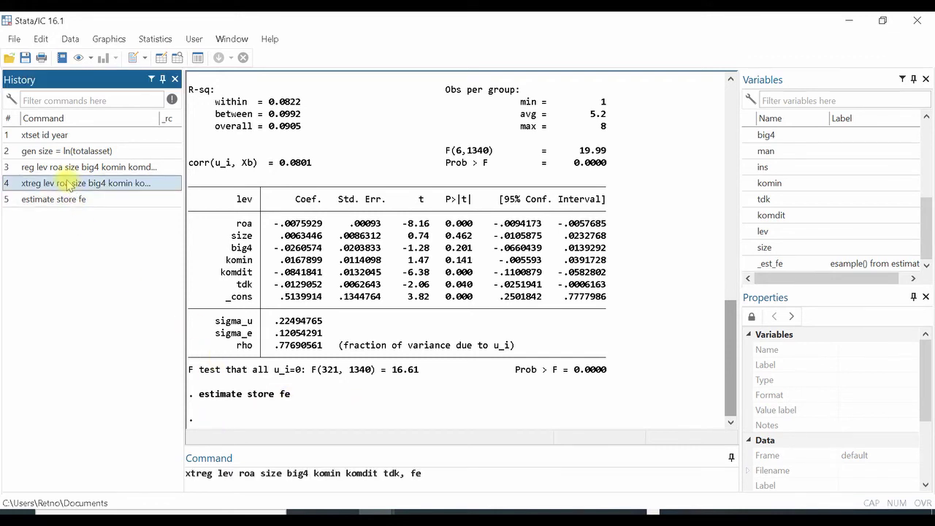
{"action": "left_click", "coordinate": [415, 472]}
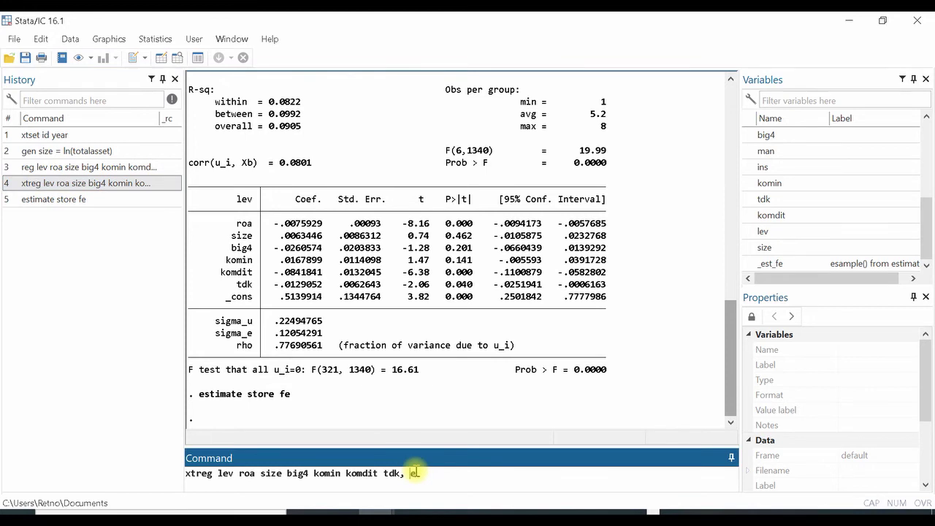
{"action": "type", "text": "re"}
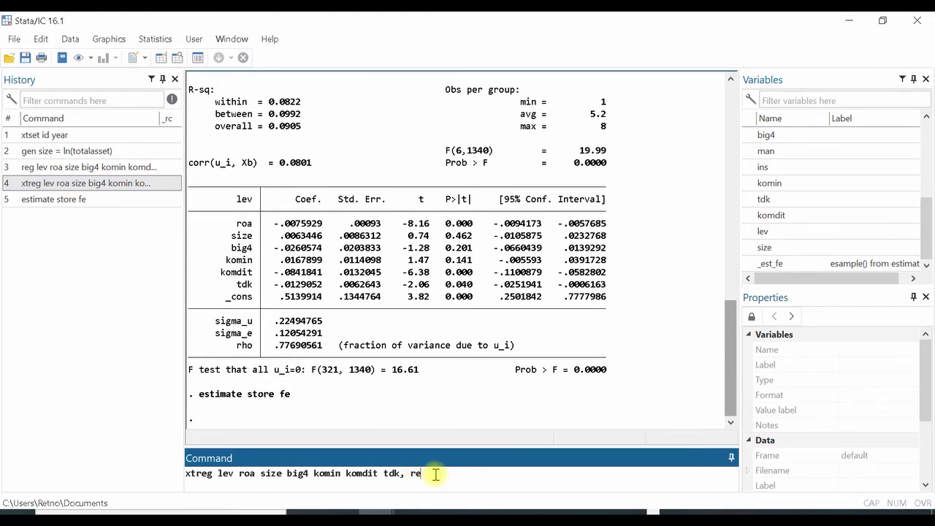
{"action": "key", "text": "Return"}
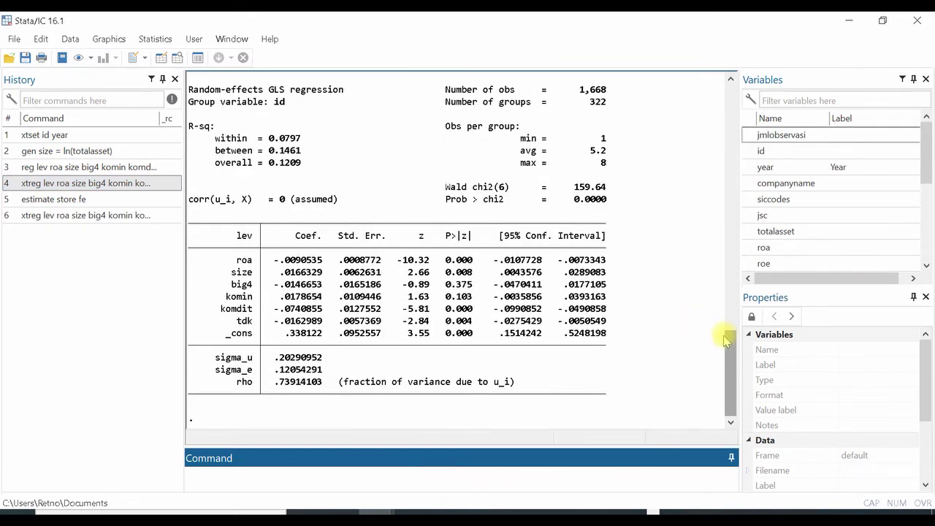
{"action": "mouse_move", "coordinate": [726, 339]}
{"action": "left_mouse_down"}
{"action": "mouse_move", "coordinate": [733, 325]}
{"action": "mouse_move", "coordinate": [731, 339]}
{"action": "left_mouse_up"}
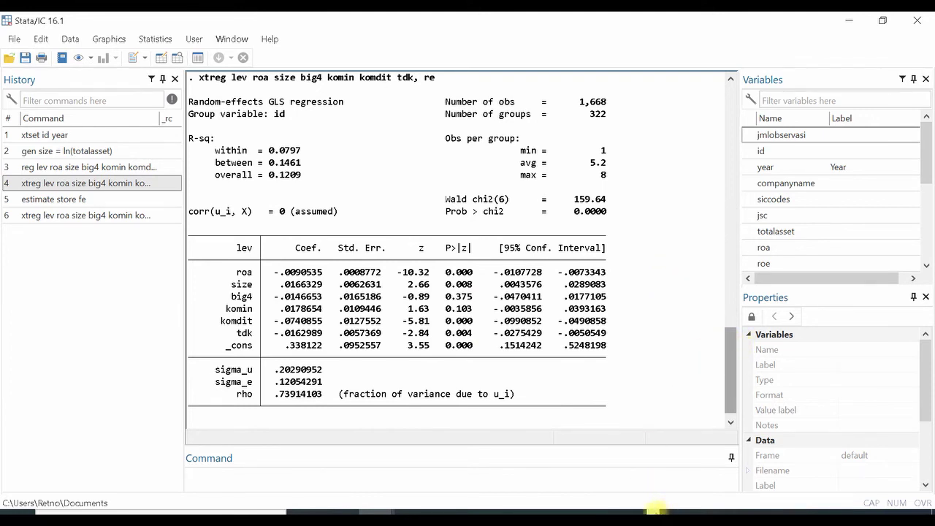
- Store the random-effects results with estimate store re and run the Hausman test with hausman fe re
{"action": "left_click", "coordinate": [312, 476]}
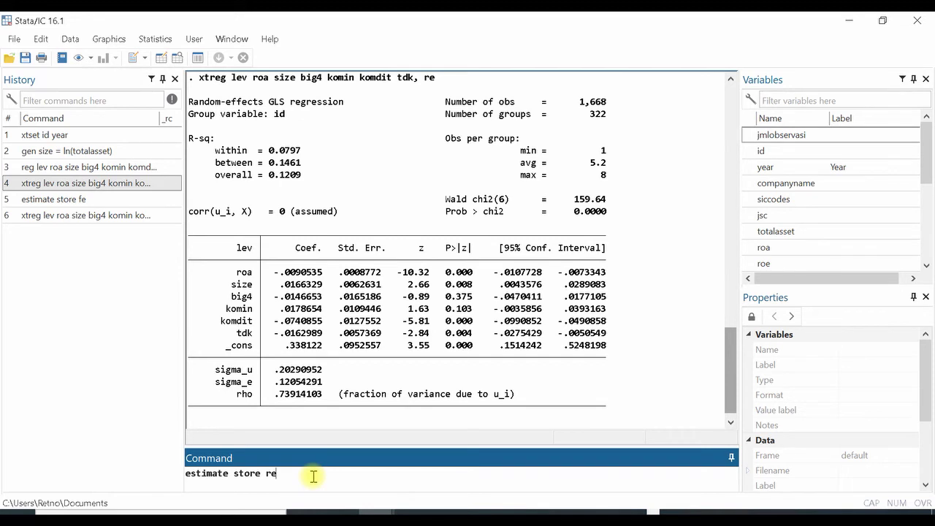
{"action": "key", "text": "Return"}
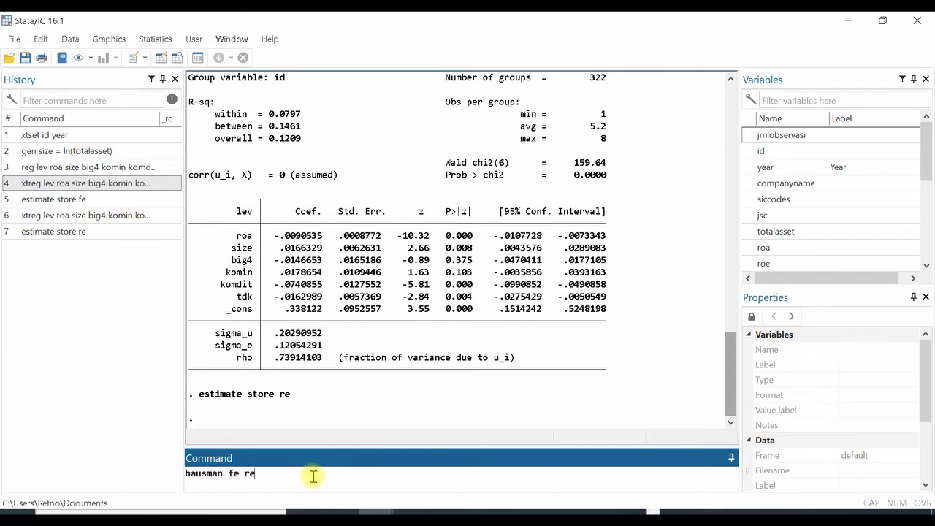
{"action": "type", "text": "hausman fe re"}
{"action": "key", "text": "Return"}
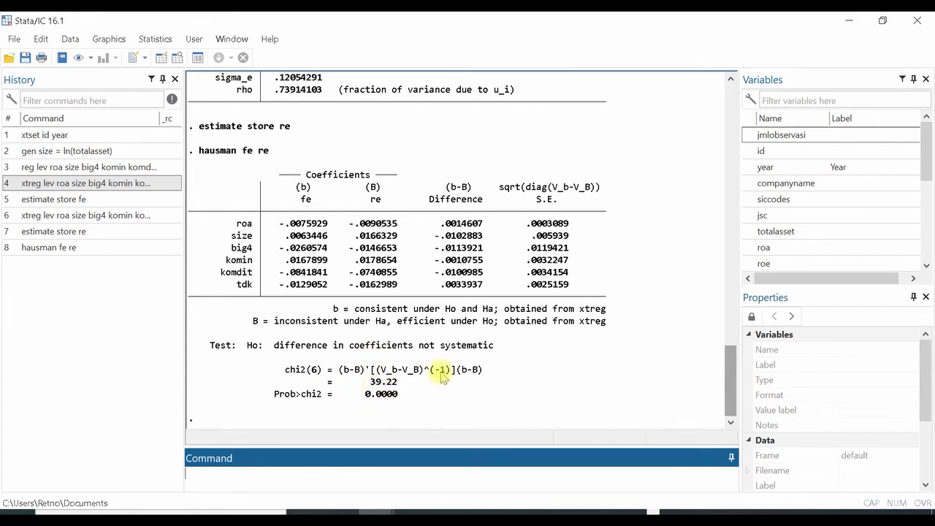
- Switch to the PowerPoint deck and add a red "Fixed Effect" bullet below the rejection rule on the Hausman Test slide
{"action": "left_click", "coordinate": [652, 511]}
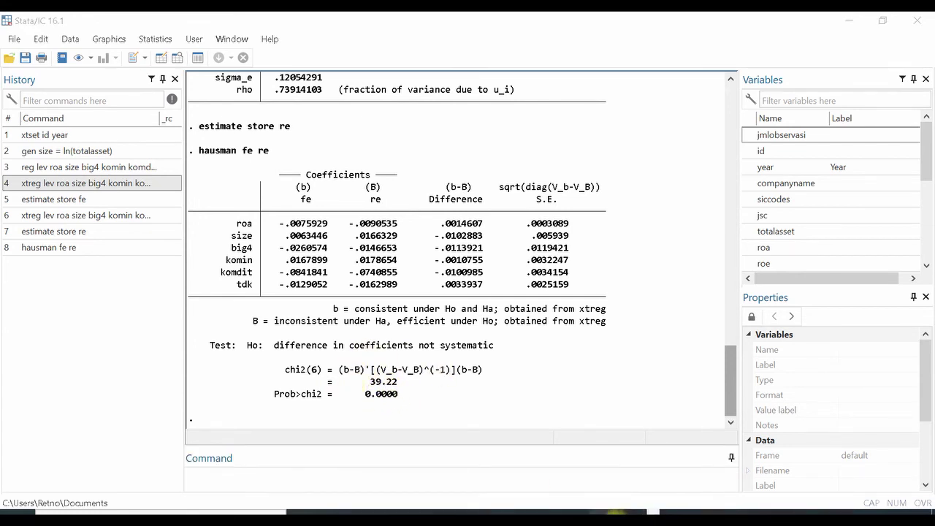
{"action": "left_click", "coordinate": [601, 513]}
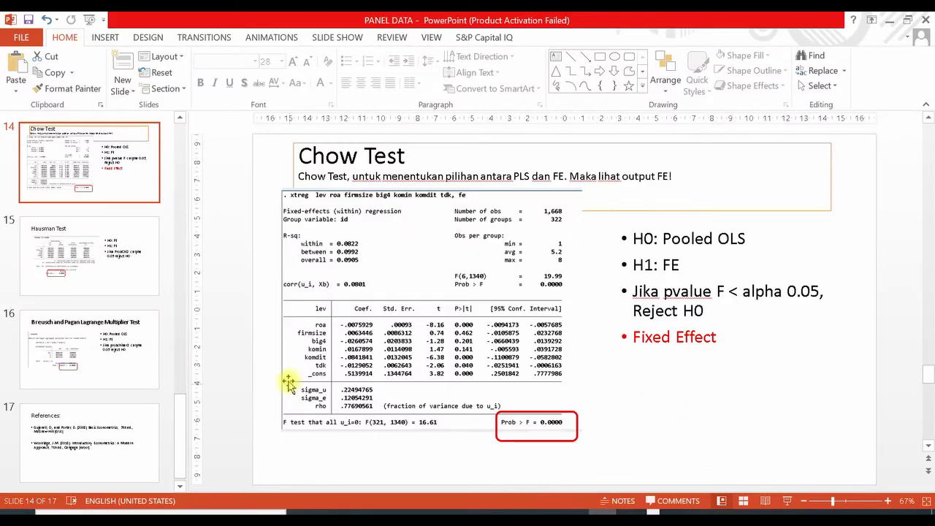
{"action": "left_click", "coordinate": [126, 270]}
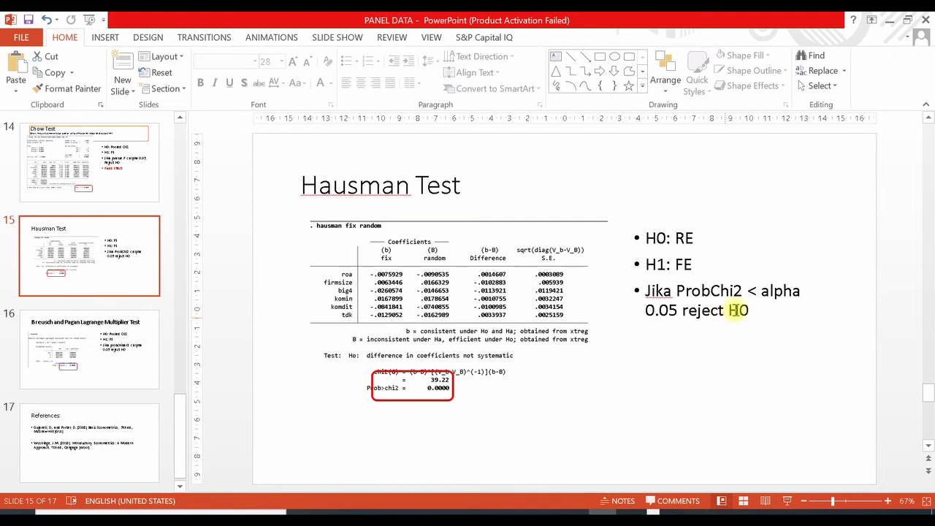
{"action": "left_click_drag", "start_coordinate": [752, 310], "coordinate": [682, 240]}
{"action": "left_click", "coordinate": [650, 193]}
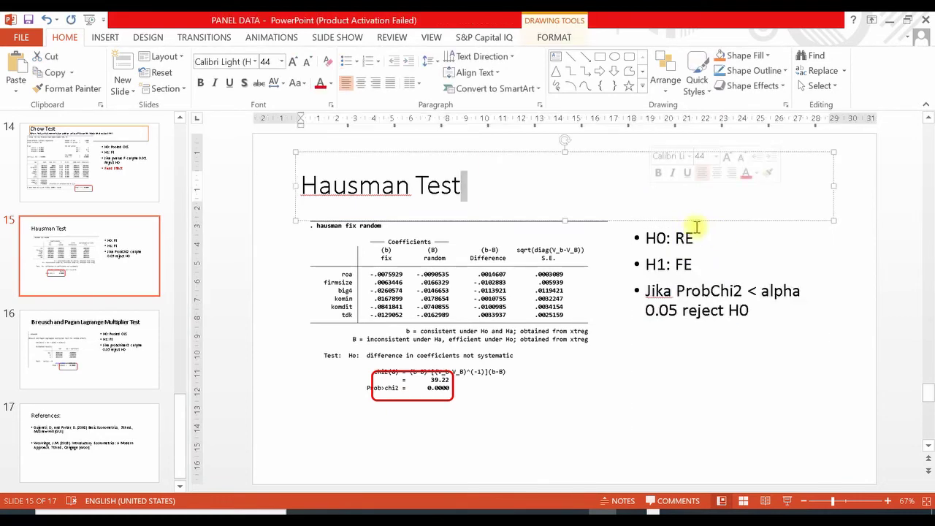
{"action": "left_click", "coordinate": [763, 311]}
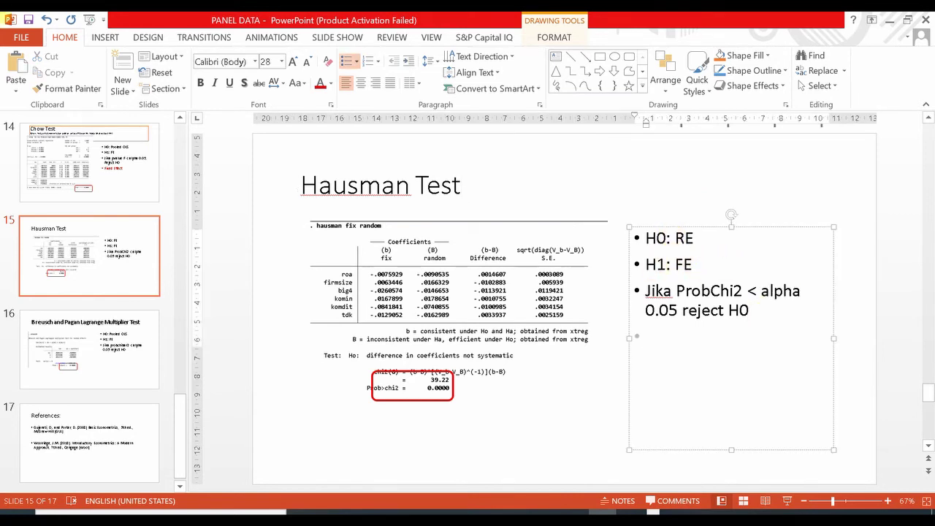
{"action": "type", "text": "Fixed Effect"}
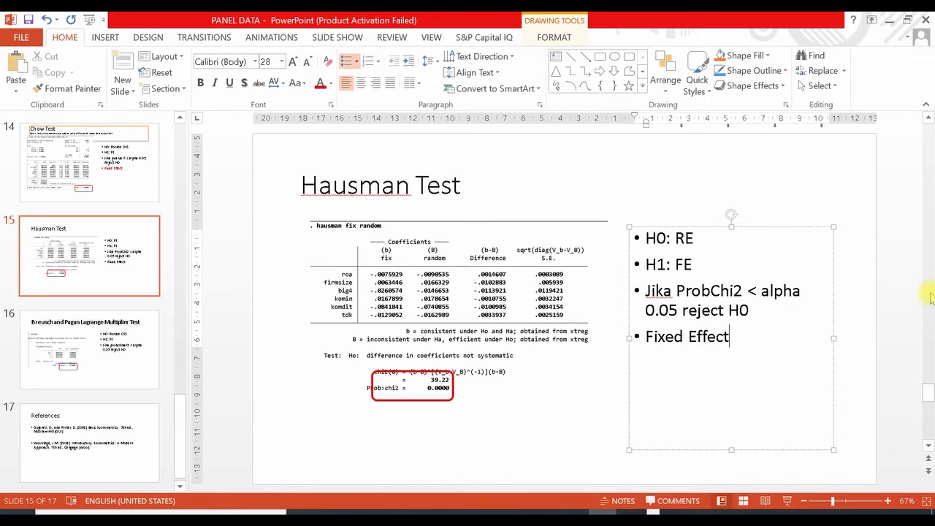
{"action": "left_click_drag", "start_coordinate": [729, 340], "coordinate": [643, 338]}
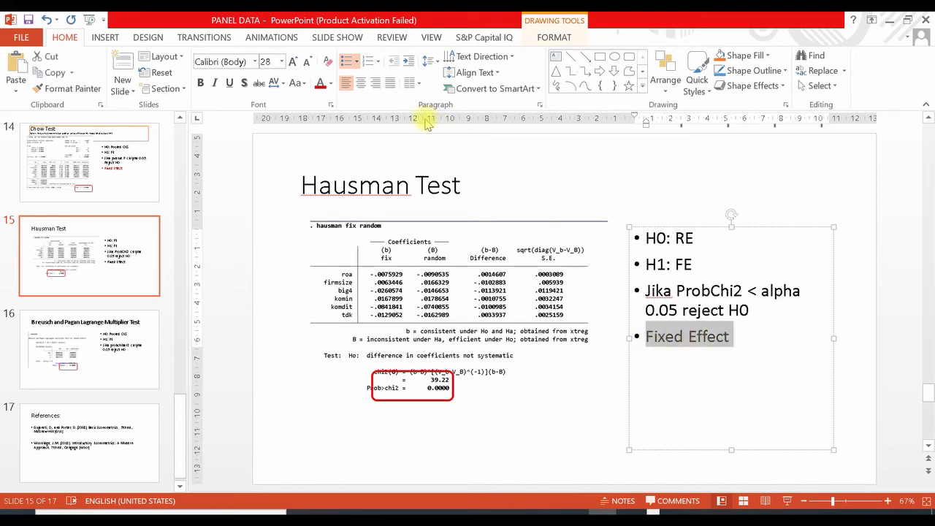
{"action": "left_click", "coordinate": [320, 84]}
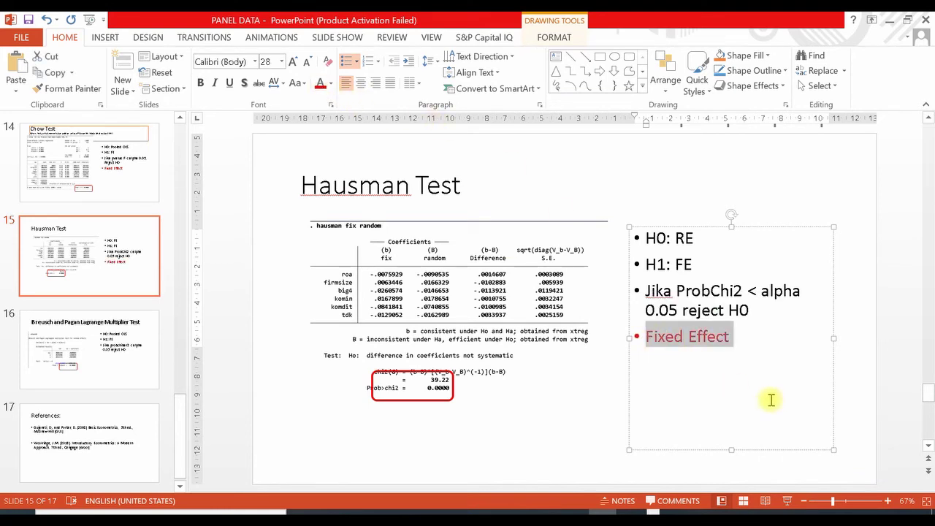
- View the Breusch and Pagan Lagrange Multiplier Test slide, then switch to Stata and run the test with xttest0
{"action": "left_click", "coordinate": [128, 351]}
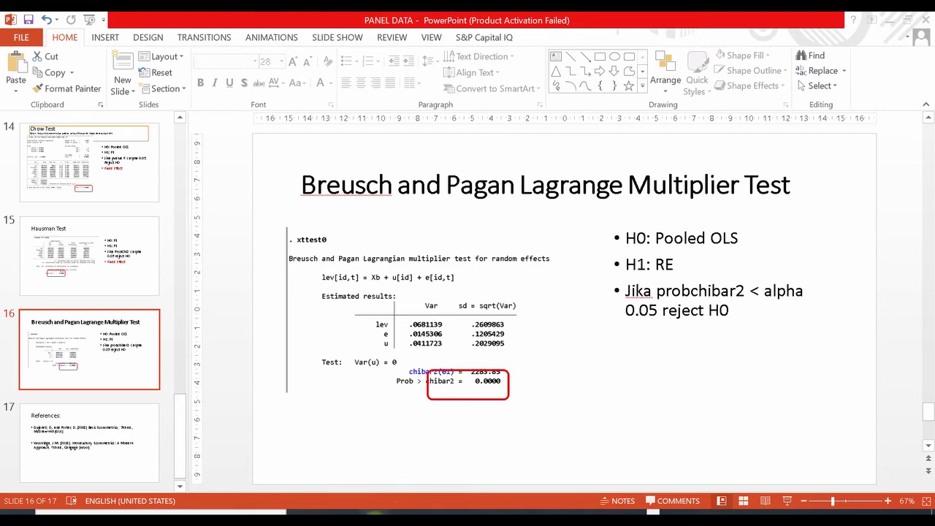
{"action": "mouse_move", "coordinate": [374, 514]}
{"action": "left_click", "coordinate": [321, 457]}
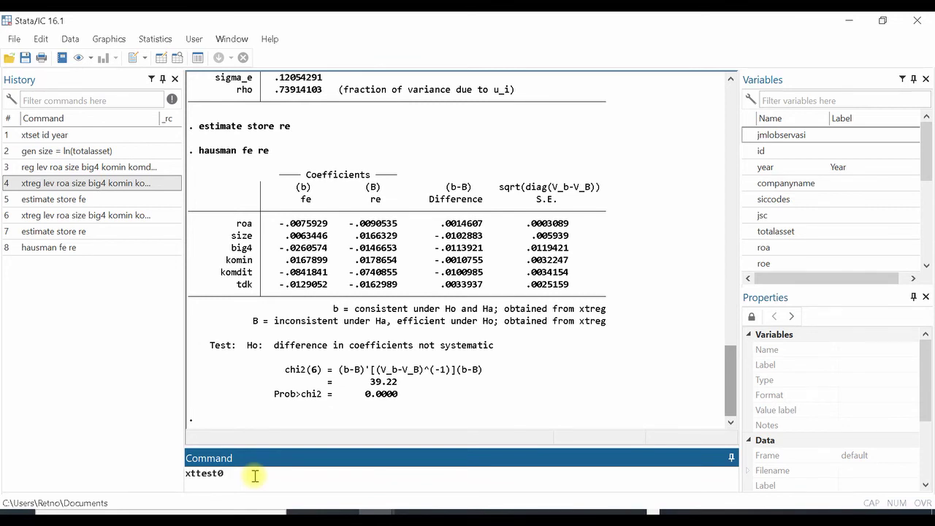
{"action": "key", "text": "Return"}
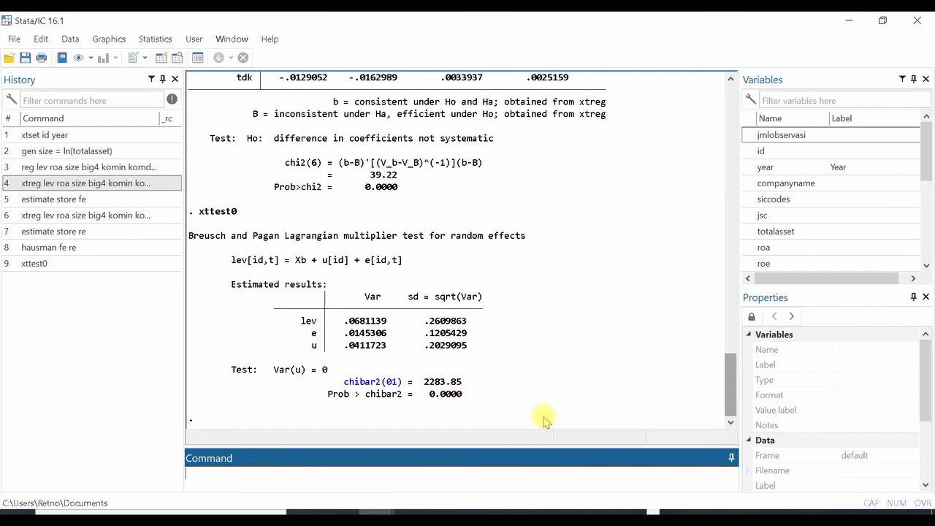
- Switch to PowerPoint and start a new bullet below the rejection rule on the Breusch and Pagan Lagrange Multiplier Test slide
{"action": "left_click", "coordinate": [652, 511]}
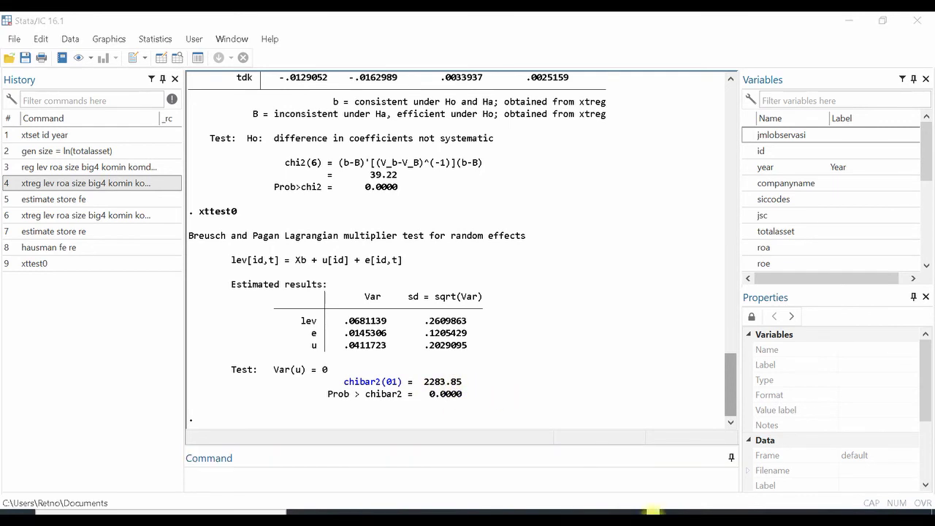
{"action": "left_click", "coordinate": [603, 514]}
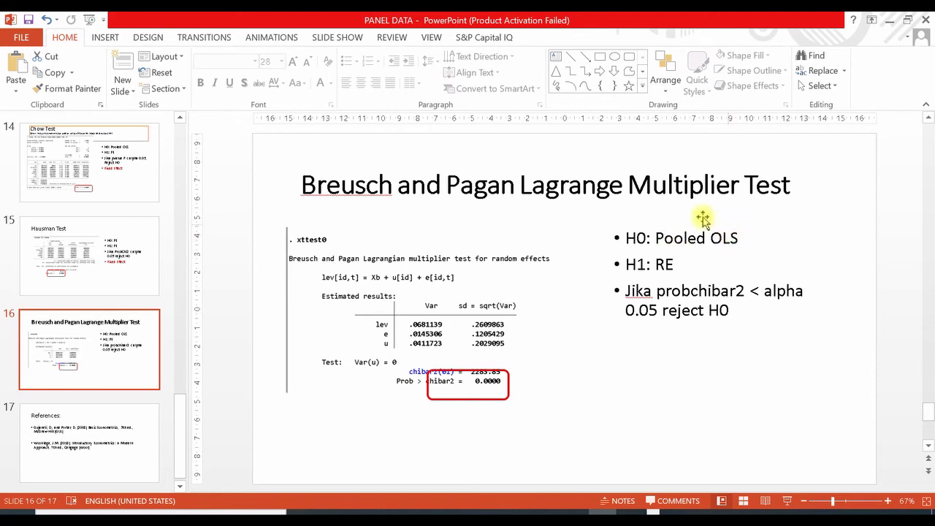
{"action": "left_click", "coordinate": [744, 307]}
{"action": "key", "text": "Return"}
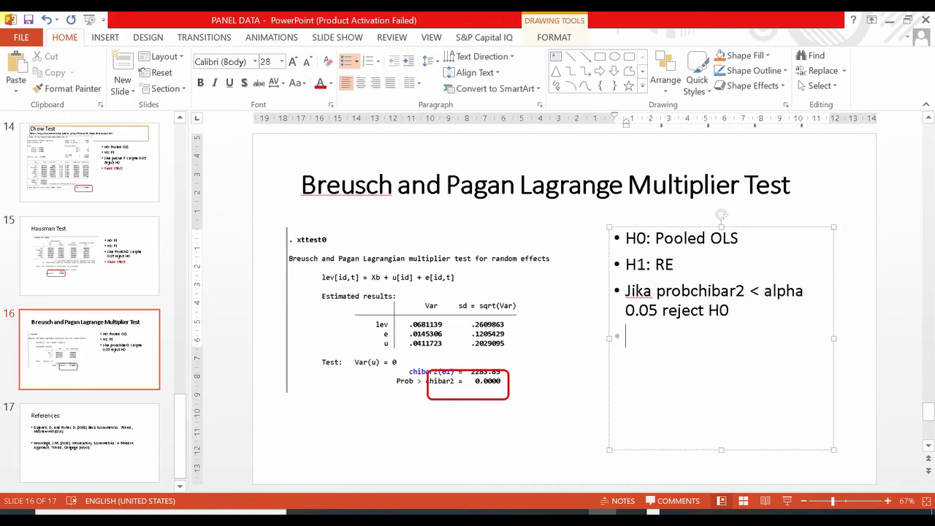
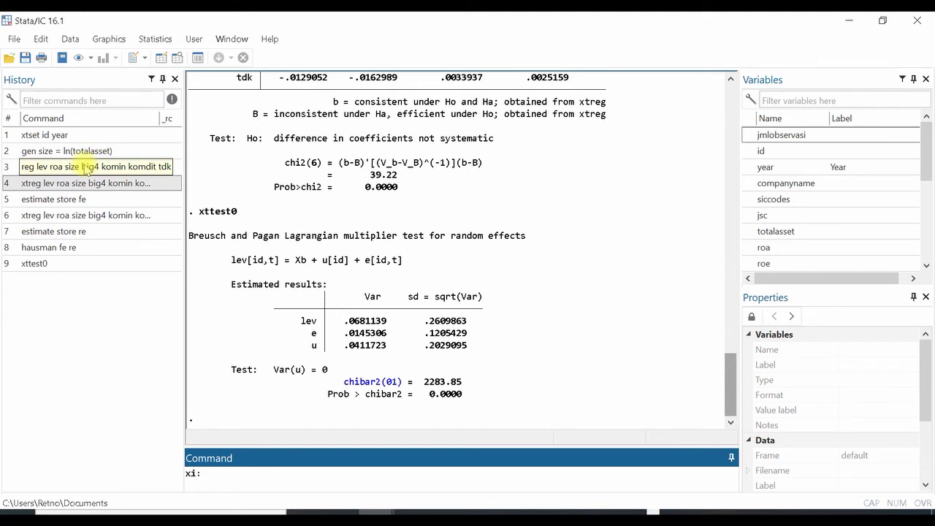
- Reuse the pooled OLS command in Stata to run the dummy-variable regression xi: reg lev roa size big4 komin komdit tdk i.id
{"action": "left_click", "coordinate": [87, 167]}
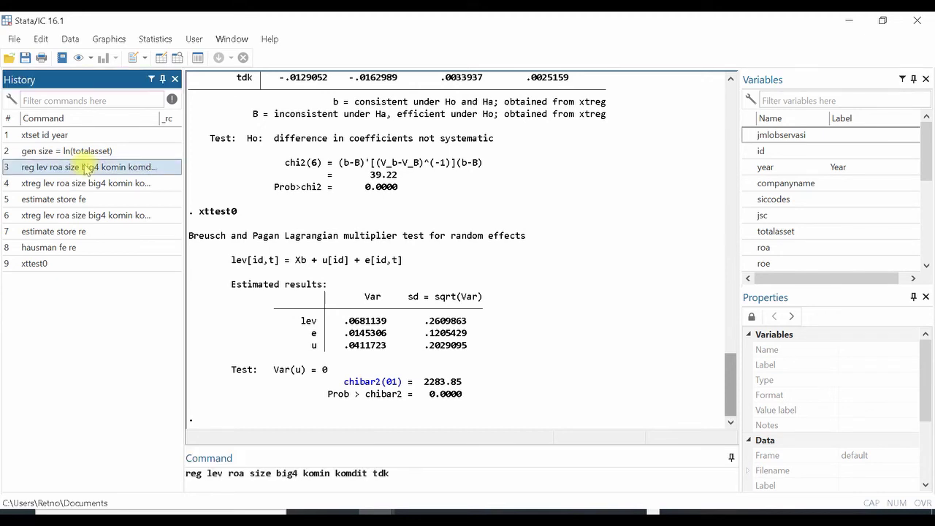
{"action": "left_click", "coordinate": [188, 473]}
{"action": "type", "text": "xi"}
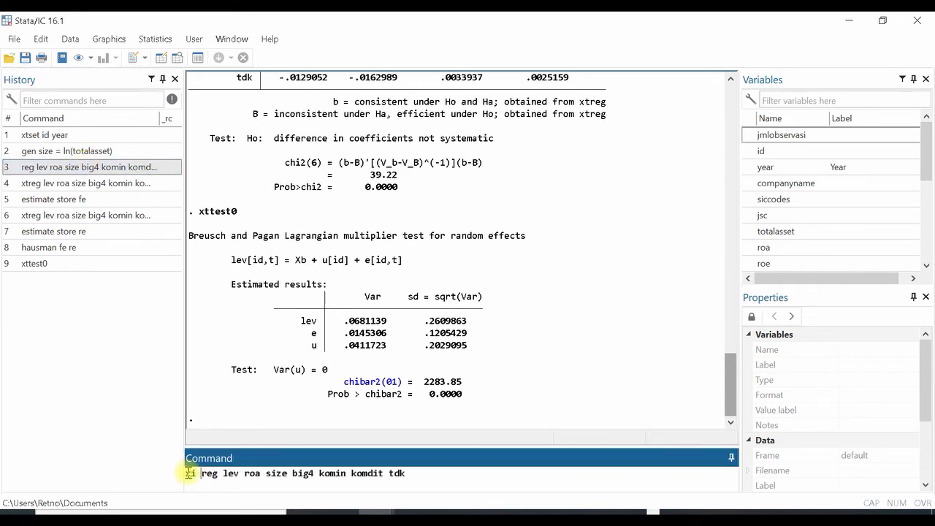
{"action": "key", "text": "BackSpace"}
{"action": "type", "text": ":"}
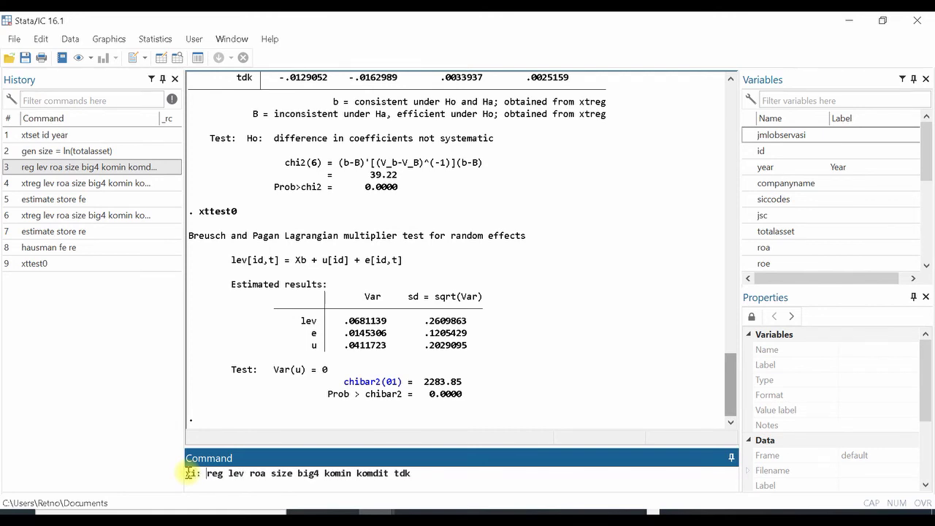
{"action": "left_click", "coordinate": [424, 474]}
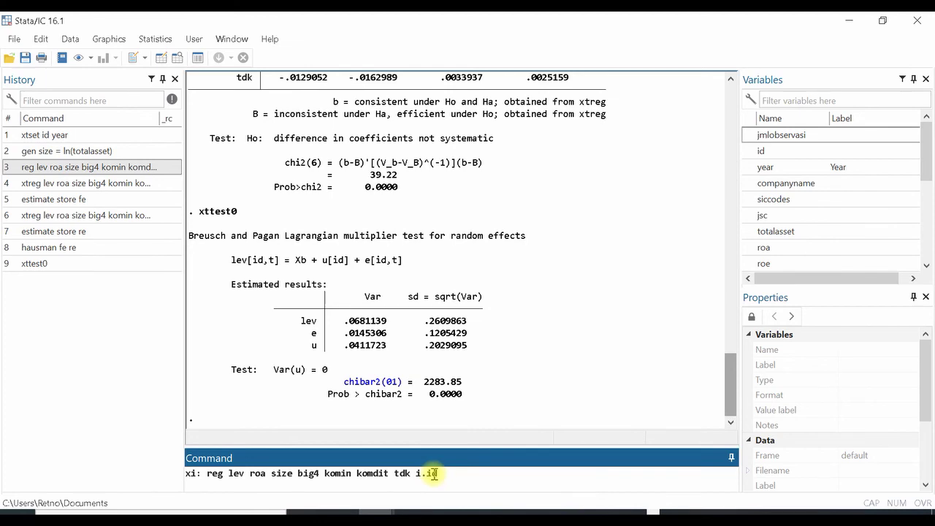
{"action": "key", "text": "Return"}
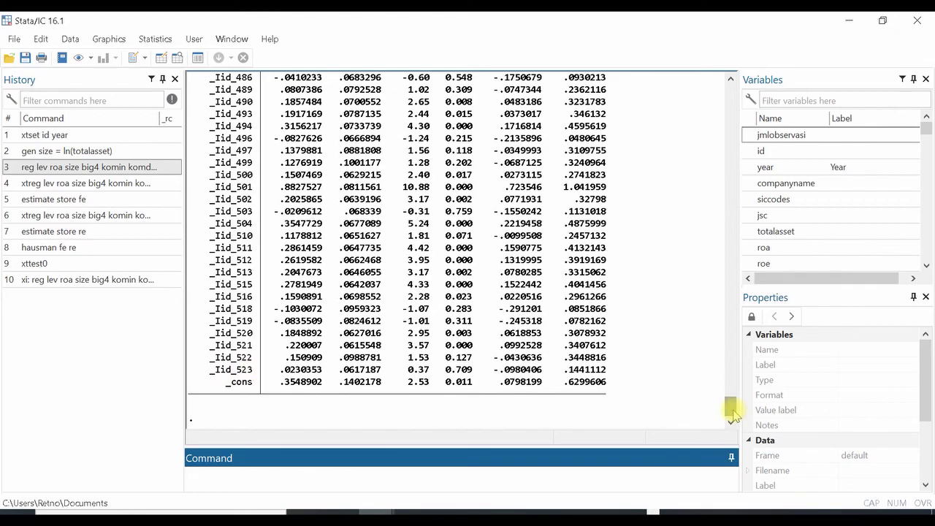
- Review the dummy-variable regression's fit statistics and coefficients, and compare them with the earlier fixed-effects output
{"action": "left_click_drag", "start_coordinate": [730, 410], "coordinate": [714, 214]}
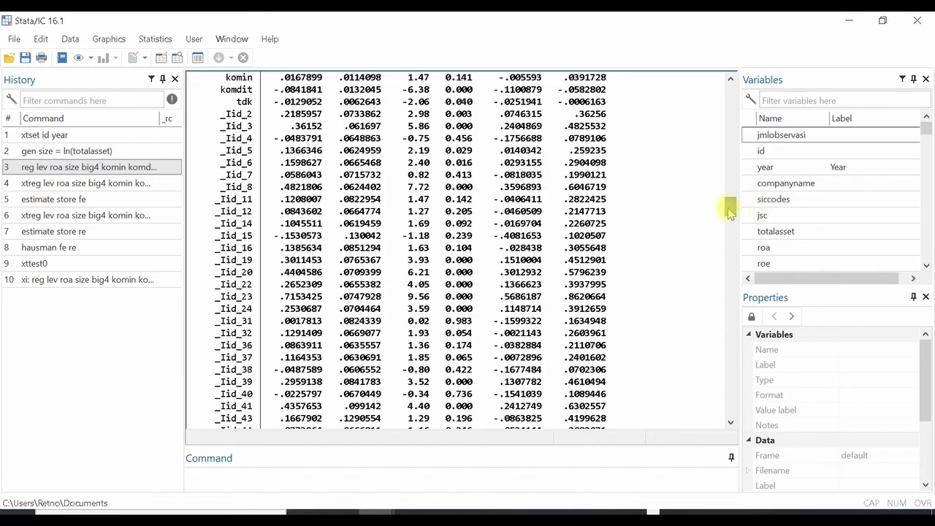
{"action": "left_click_drag", "start_coordinate": [728, 211], "coordinate": [725, 192]}
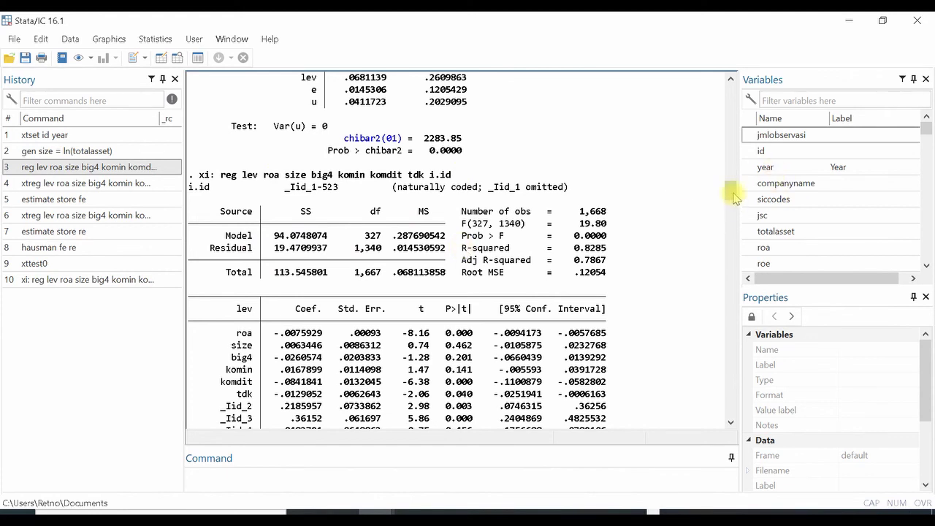
{"action": "left_click_drag", "start_coordinate": [732, 193], "coordinate": [733, 196]}
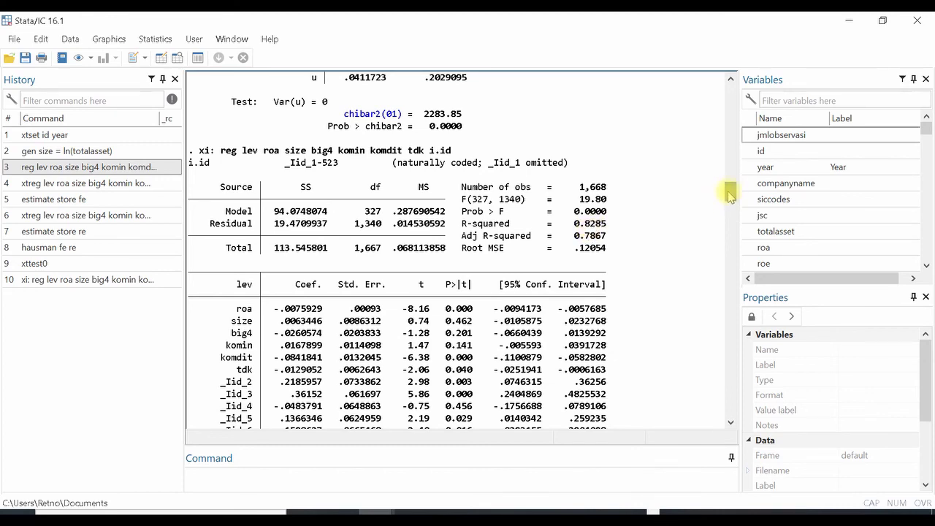
{"action": "mouse_move", "coordinate": [731, 194]}
{"action": "left_mouse_down"}
{"action": "mouse_move", "coordinate": [728, 205]}
{"action": "mouse_move", "coordinate": [730, 193]}
{"action": "left_mouse_up"}
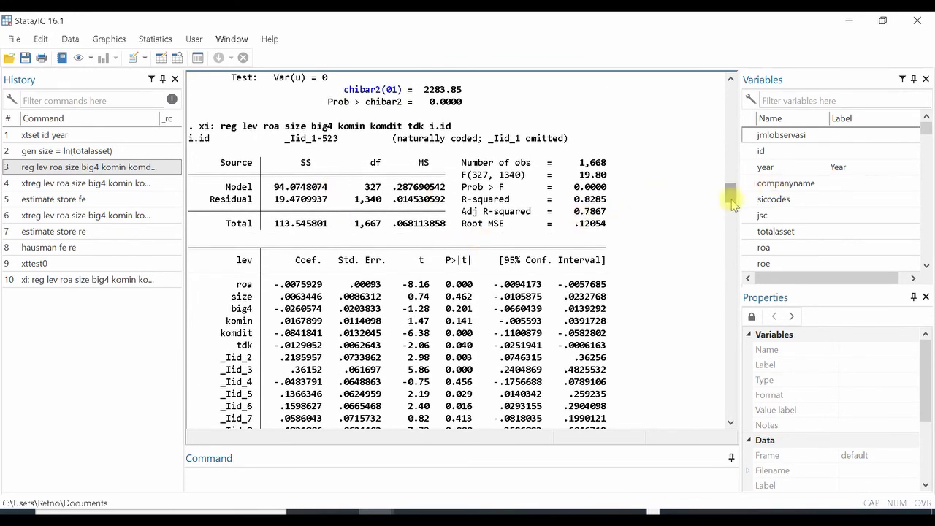
{"action": "left_click_drag", "start_coordinate": [730, 195], "coordinate": [731, 198]}
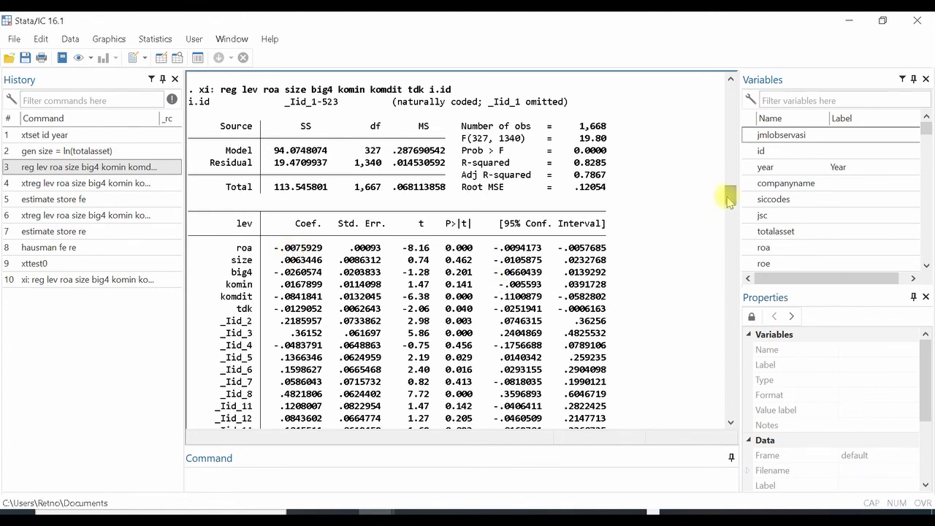
{"action": "left_click_drag", "start_coordinate": [730, 197], "coordinate": [735, 133]}
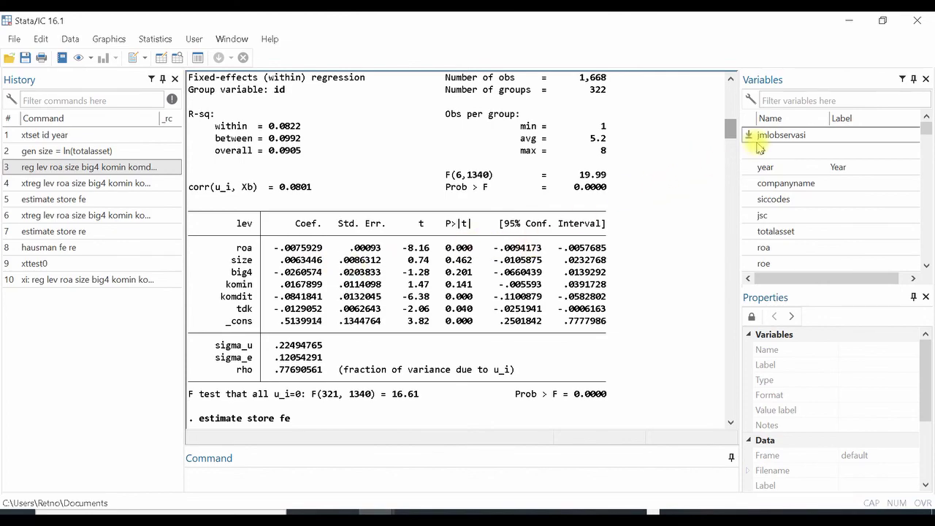
{"action": "left_click_drag", "start_coordinate": [729, 129], "coordinate": [730, 194]}
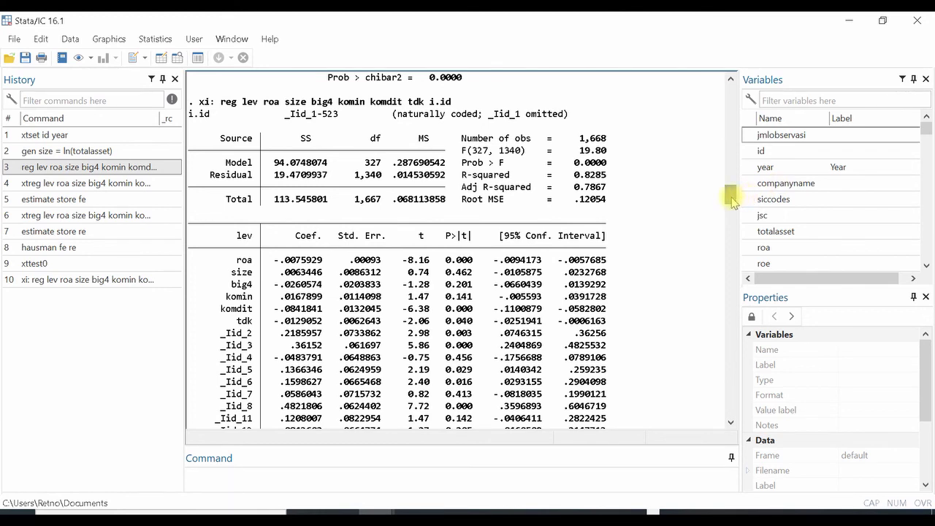
- Copy all ten commands in the history, from xtset id year to the xi: reg dummy-variable regression, into a new do-file
{"action": "mouse_move", "coordinate": [731, 197]}
{"action": "left_mouse_down"}
{"action": "mouse_move", "coordinate": [731, 206]}
{"action": "mouse_move", "coordinate": [731, 196]}
{"action": "left_mouse_up"}
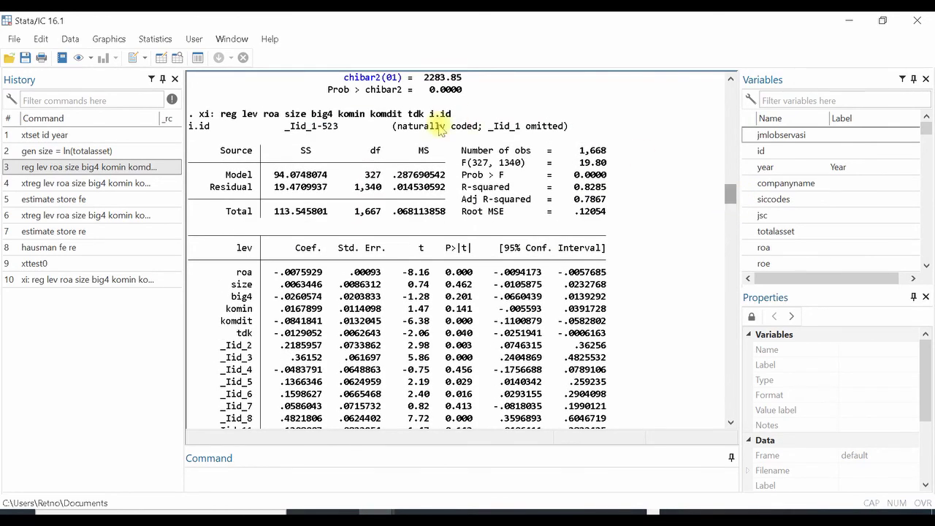
{"action": "left_click", "coordinate": [38, 137]}
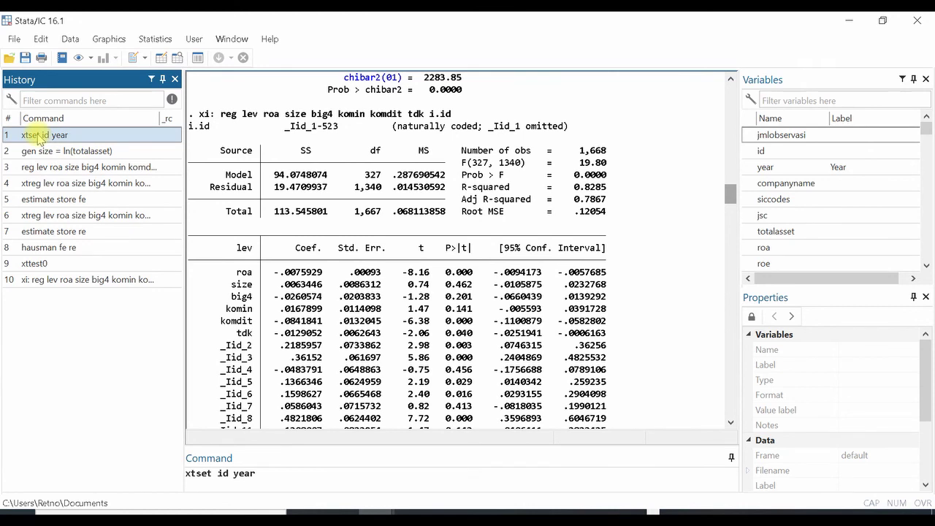
{"action": "key", "text": "shift+Down"}
{"action": "key", "text": "shift+Down"}
{"action": "key", "text": "shift+Down"}
{"action": "key", "text": "shift+Down"}
{"action": "key", "text": "shift+Down"}
{"action": "key", "text": "shift+Down"}
{"action": "key", "text": "shift+Down"}
{"action": "key", "text": "shift+Down"}
{"action": "key", "text": "shift+Down"}
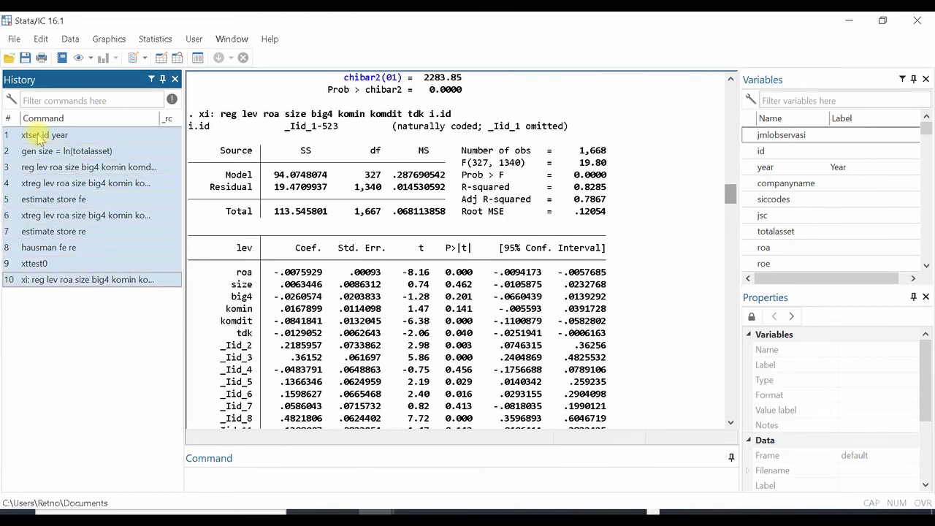
{"action": "left_click", "coordinate": [133, 58]}
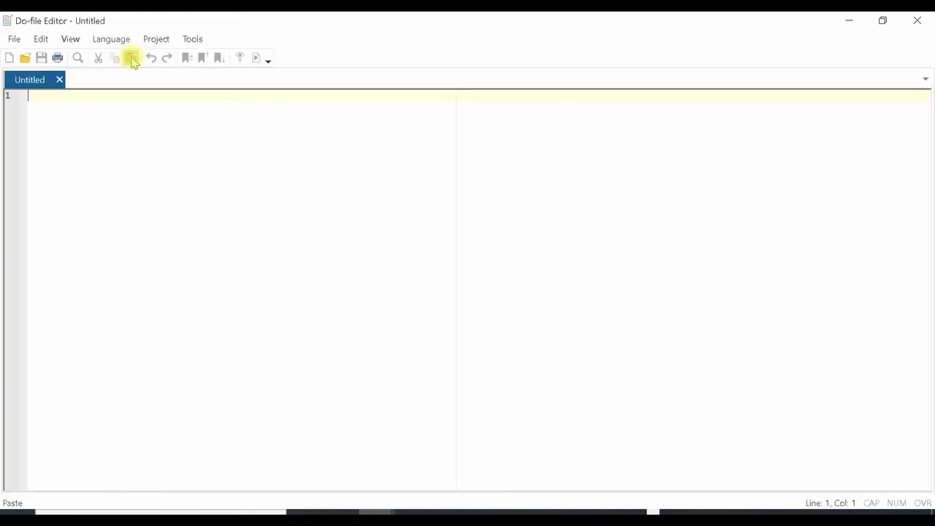
{"action": "type", "text": "xtset id year gen size = ln(totalasset) reg lev roa size big4 komin komdit tdk xtreg lev roa size big4 komin komdit tdk, fe estimate store fe xtreg lev roa size big4 komin komdit tdk, re estimate store re hausman fe re xttest0 xi: reg lev roa size big4 komin komdit tdk i.id"}
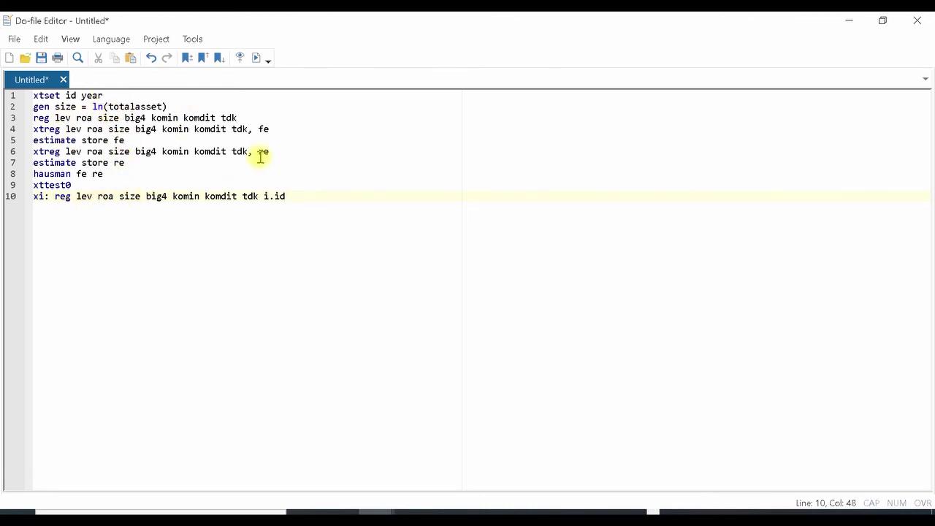
- Execute only the line reg lev roa size big4 komin komdit tdk from the do-file and view its output in the results
{"action": "left_click_drag", "start_coordinate": [252, 119], "coordinate": [29, 119]}
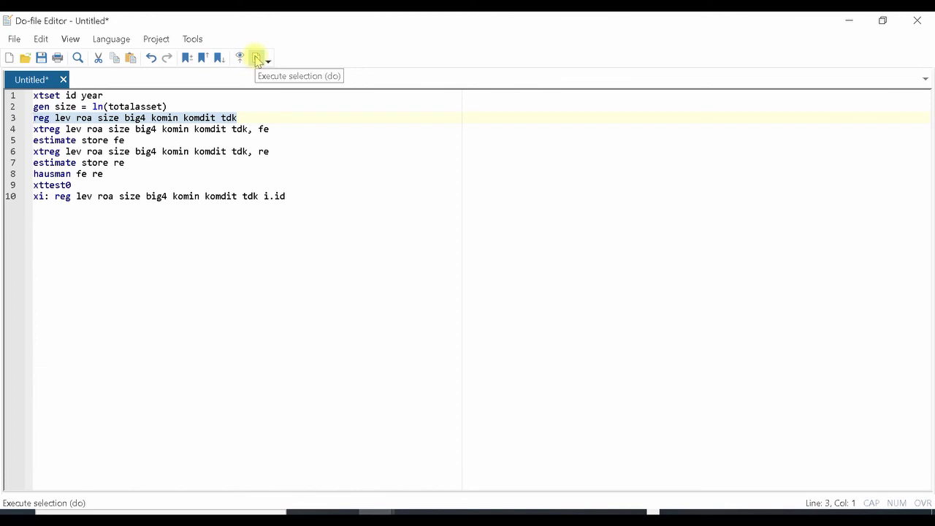
{"action": "left_click", "coordinate": [256, 60]}
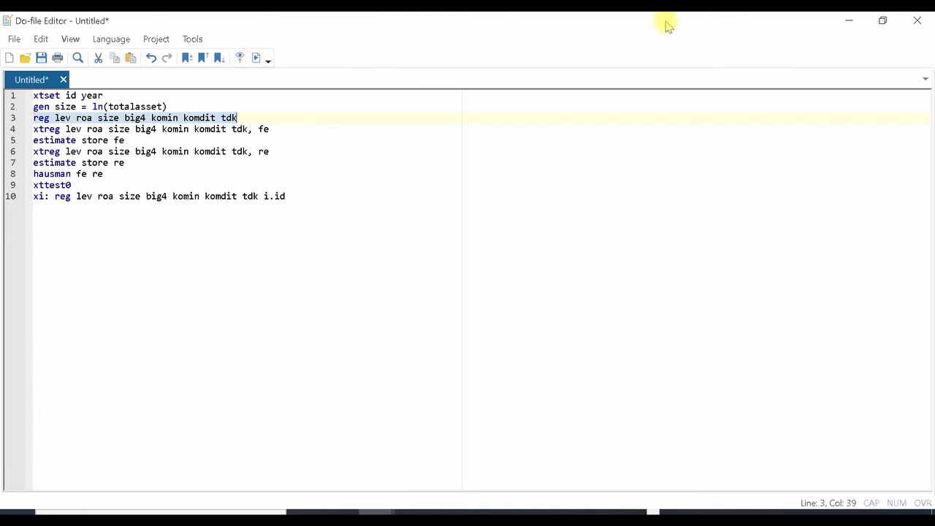
{"action": "left_click", "coordinate": [857, 24]}
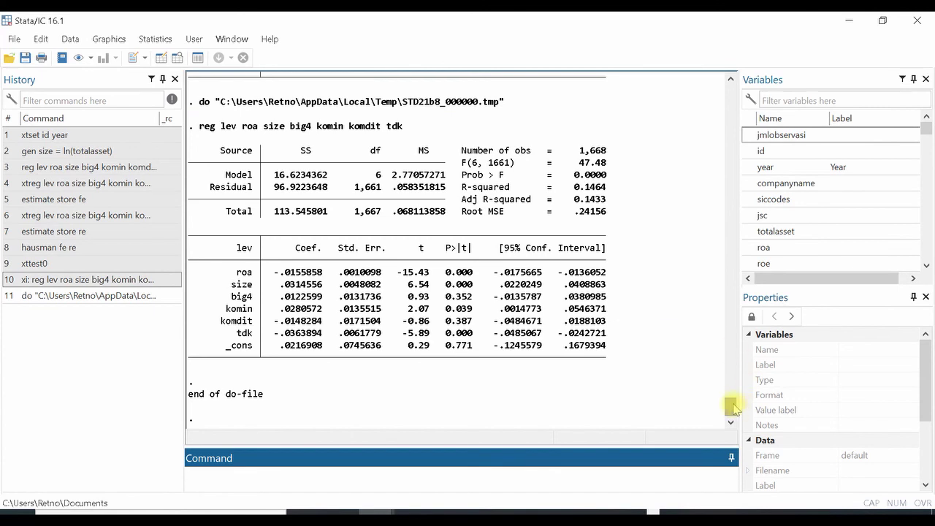
{"action": "scroll", "coordinate": [732, 407], "scroll_direction": "up", "scroll_amount": 2}
{"action": "scroll", "coordinate": [732, 407], "scroll_direction": "down", "scroll_amount": 2}
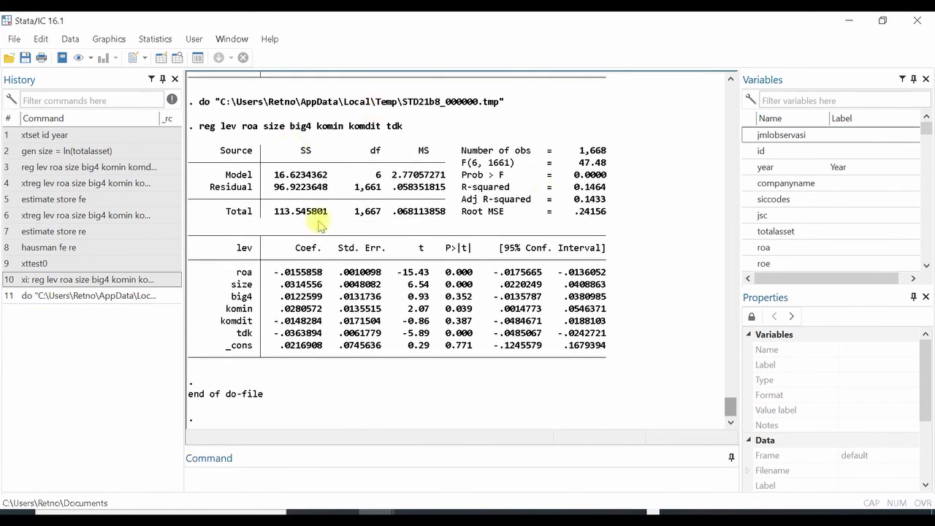
{"action": "left_click", "coordinate": [27, 138]}
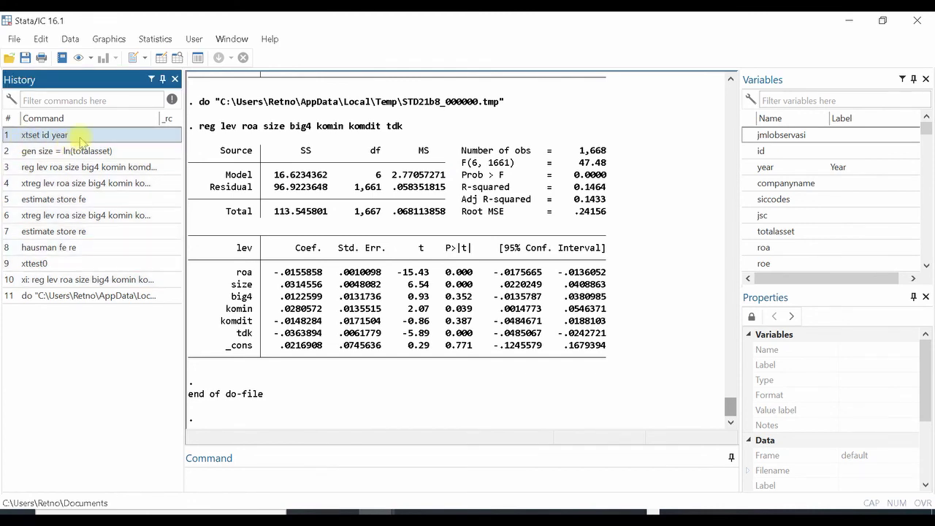
{"action": "left_click", "coordinate": [133, 59]}
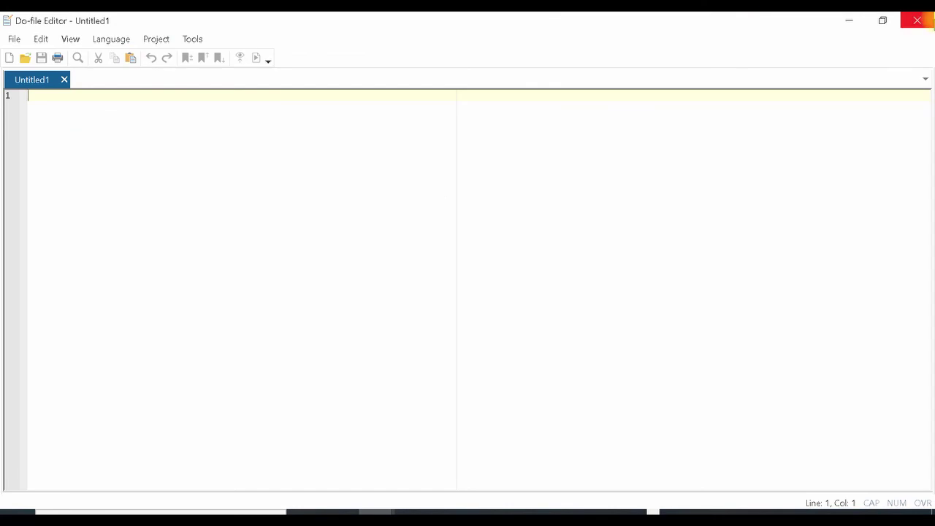
{"action": "left_click", "coordinate": [924, 20]}
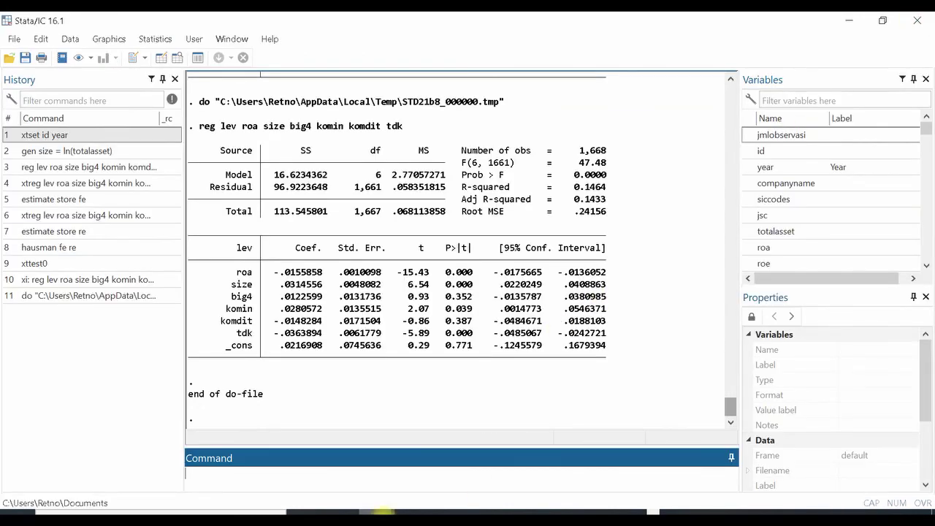
- Save the do-file containing the ten commands to the Desktop as dofile latihan panel, then return to the main results window
{"action": "mouse_move", "coordinate": [384, 512]}
{"action": "left_click", "coordinate": [486, 481]}
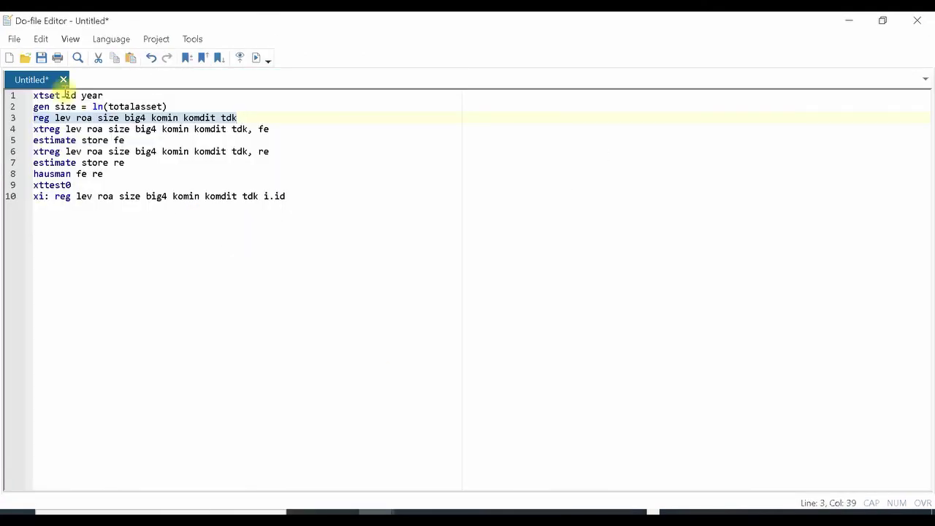
{"action": "left_click", "coordinate": [15, 40]}
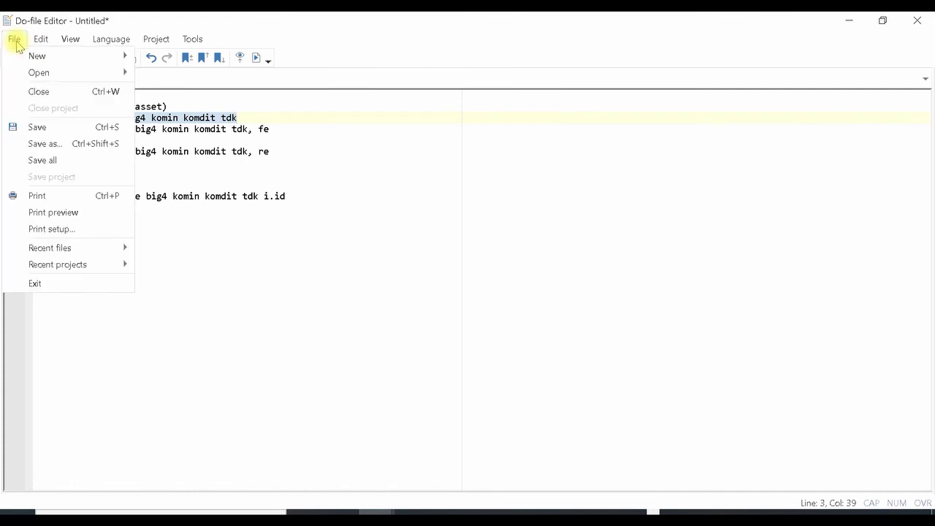
{"action": "left_click", "coordinate": [36, 142]}
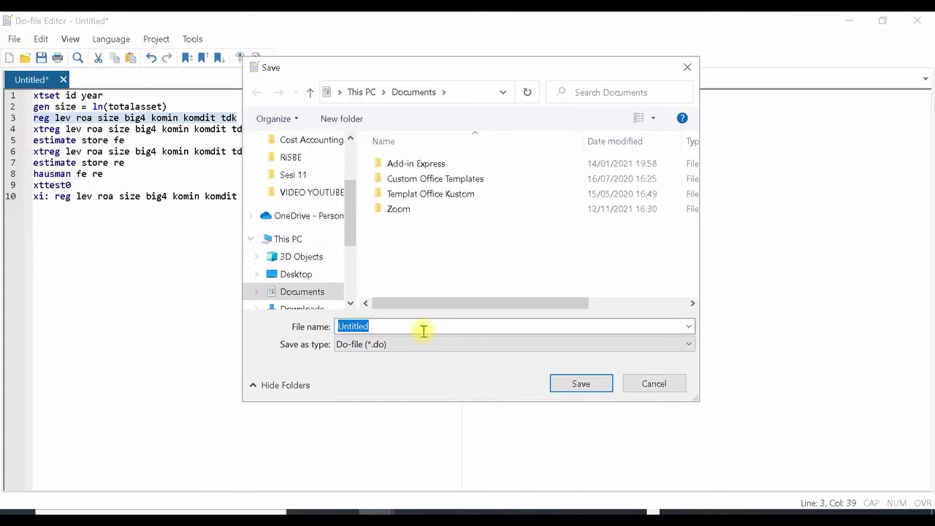
{"action": "type", "text": "Latih"}
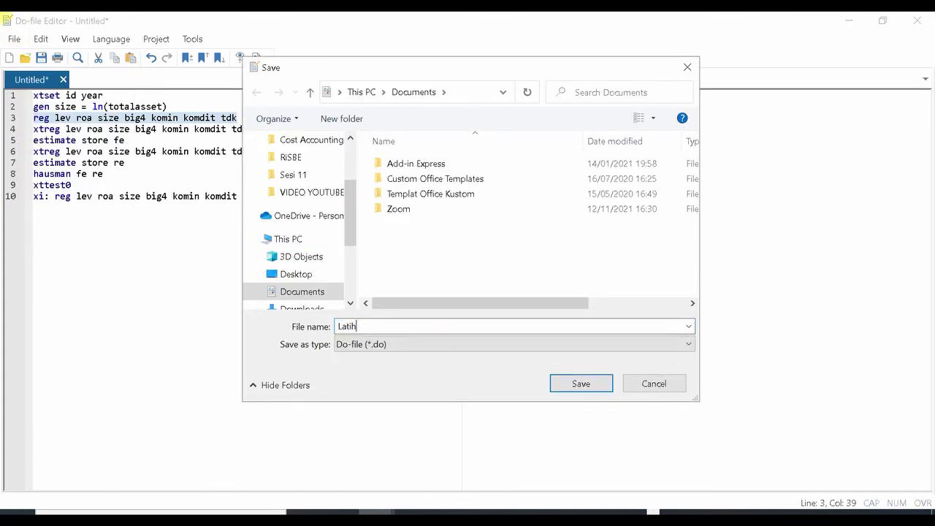
{"action": "key", "text": "BackSpace"}
{"action": "key", "text": "BackSpace"}
{"action": "key", "text": "BackSpace"}
{"action": "key", "text": "BackSpace"}
{"action": "key", "text": "BackSpace"}
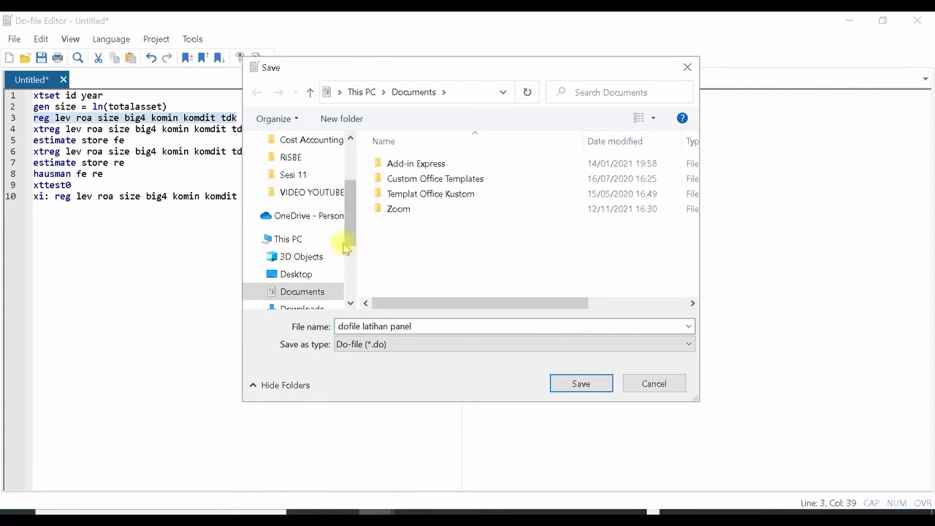
{"action": "left_click_drag", "start_coordinate": [349, 232], "coordinate": [350, 156]}
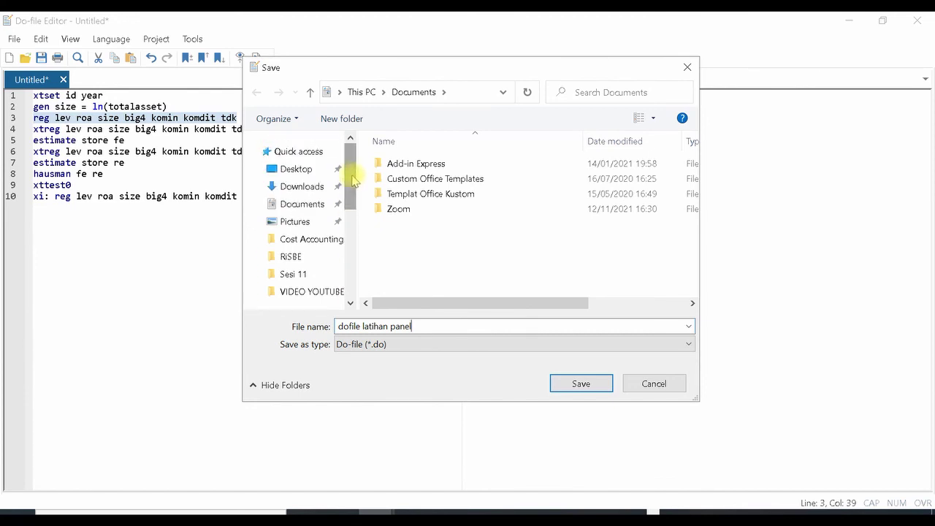
{"action": "left_click", "coordinate": [312, 170]}
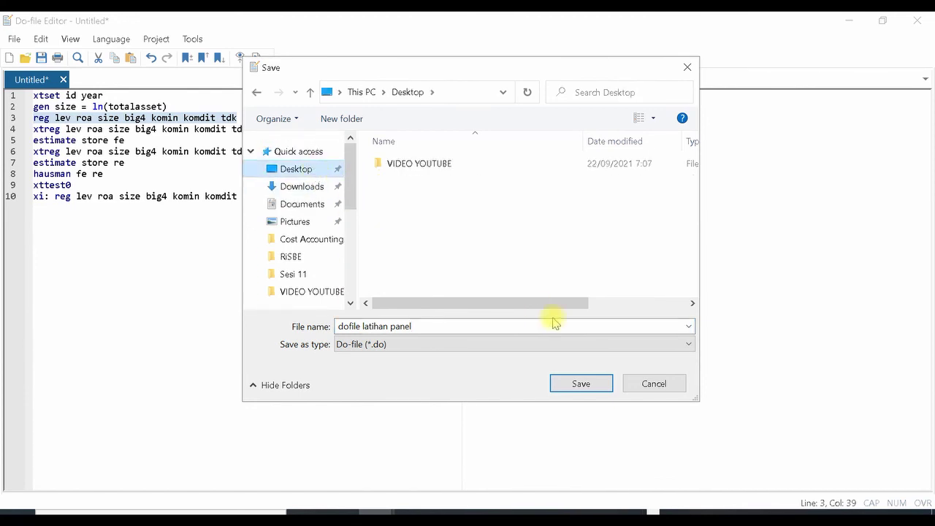
{"action": "left_click", "coordinate": [573, 383]}
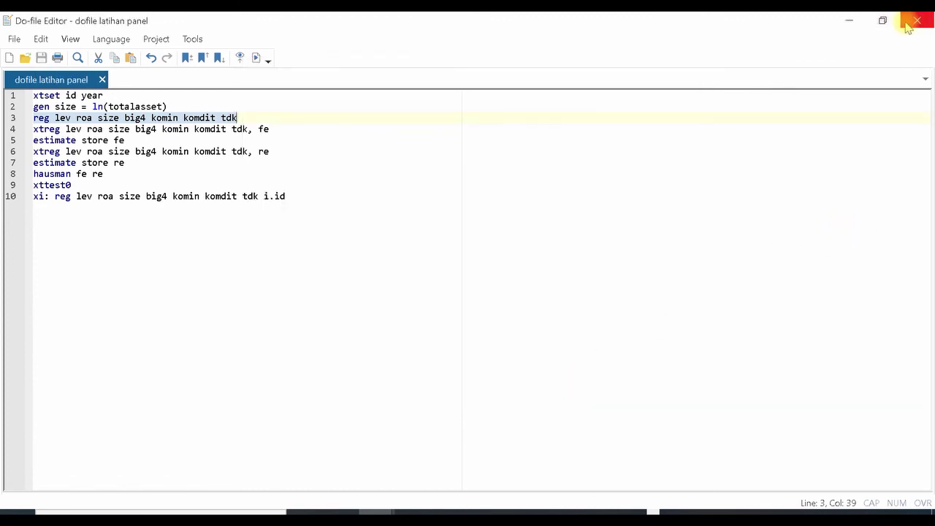
{"action": "left_click", "coordinate": [848, 20]}
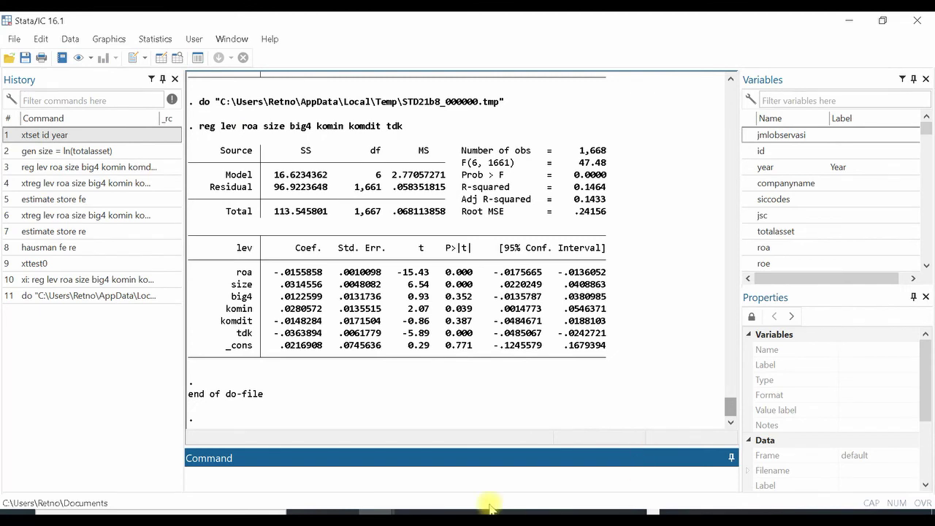